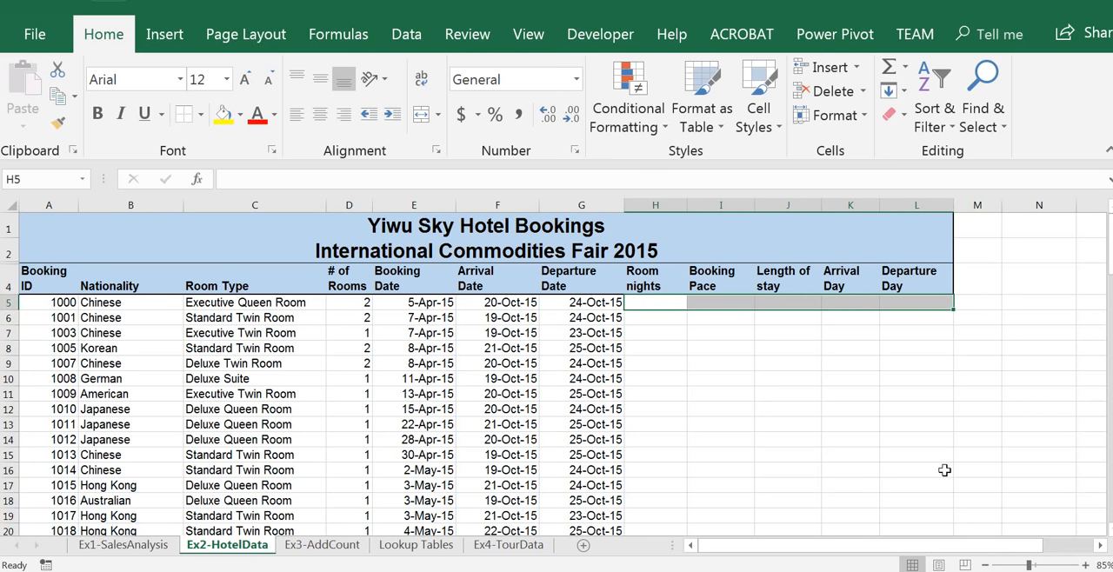
Enter the formula =G5-F5 in cell H5 to subtract the arrival date from the departure date for the first booking
left_click(675, 303)
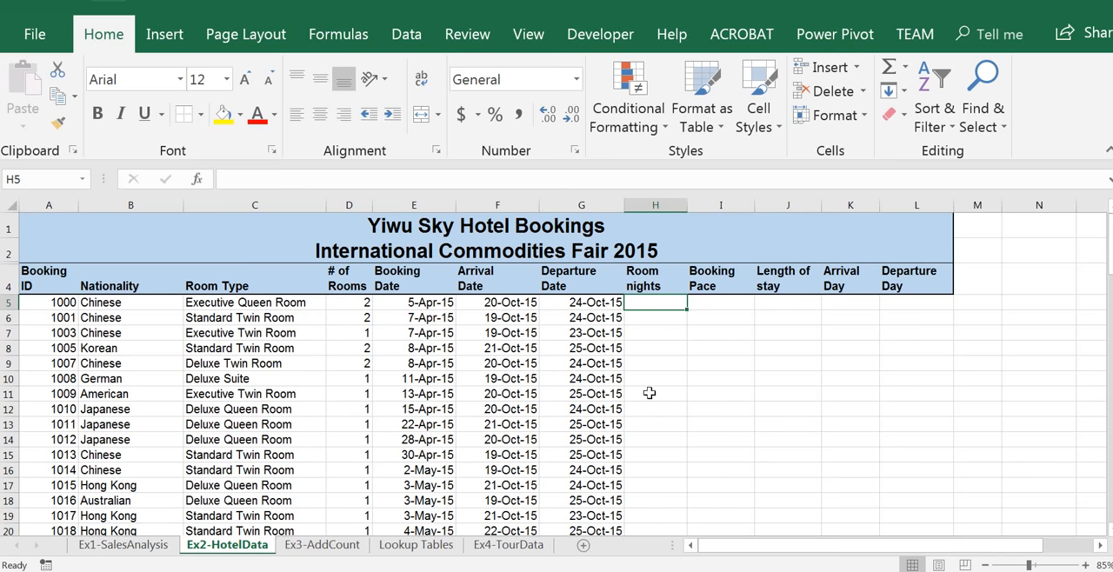
left_click(591, 303)
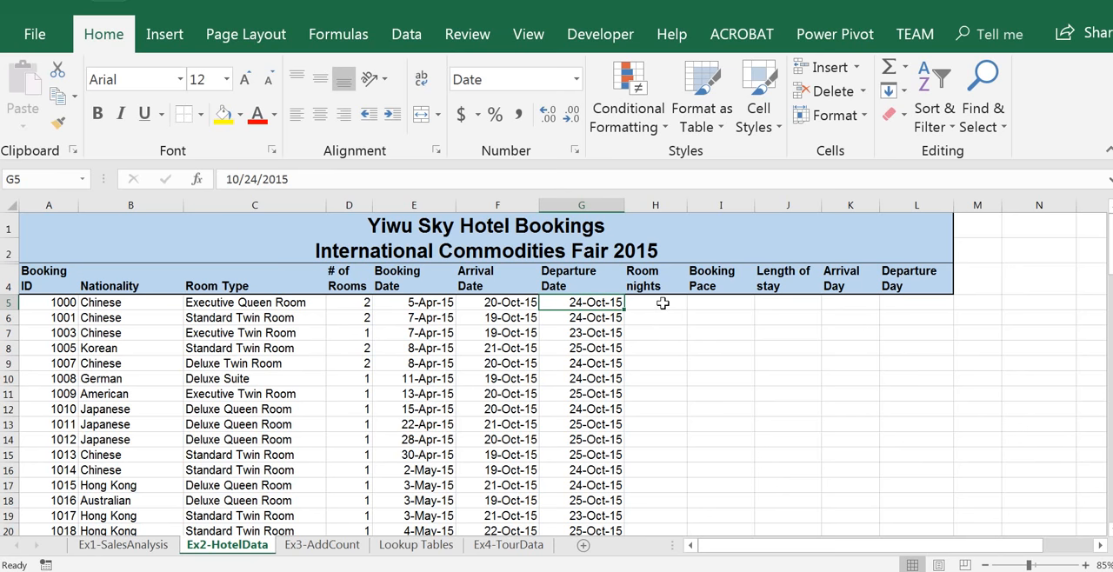
left_click(658, 301)
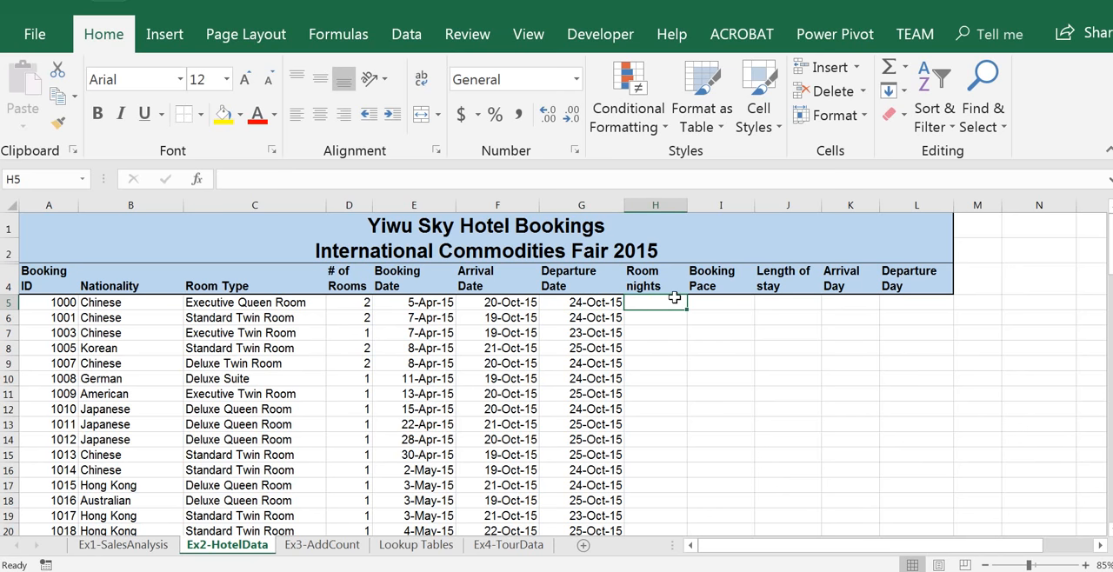
type("=")
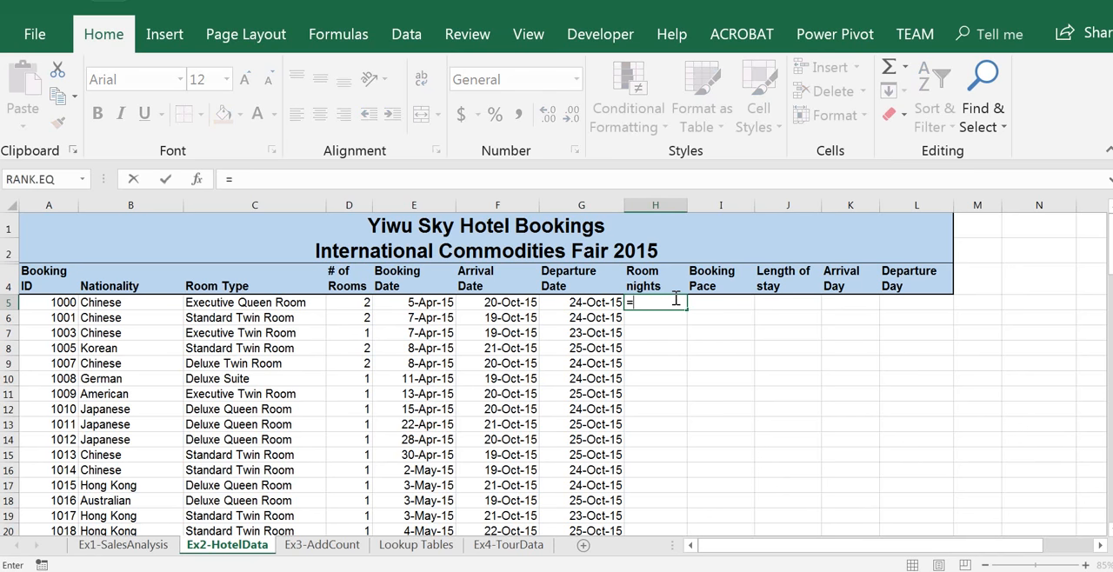
left_click(598, 304)
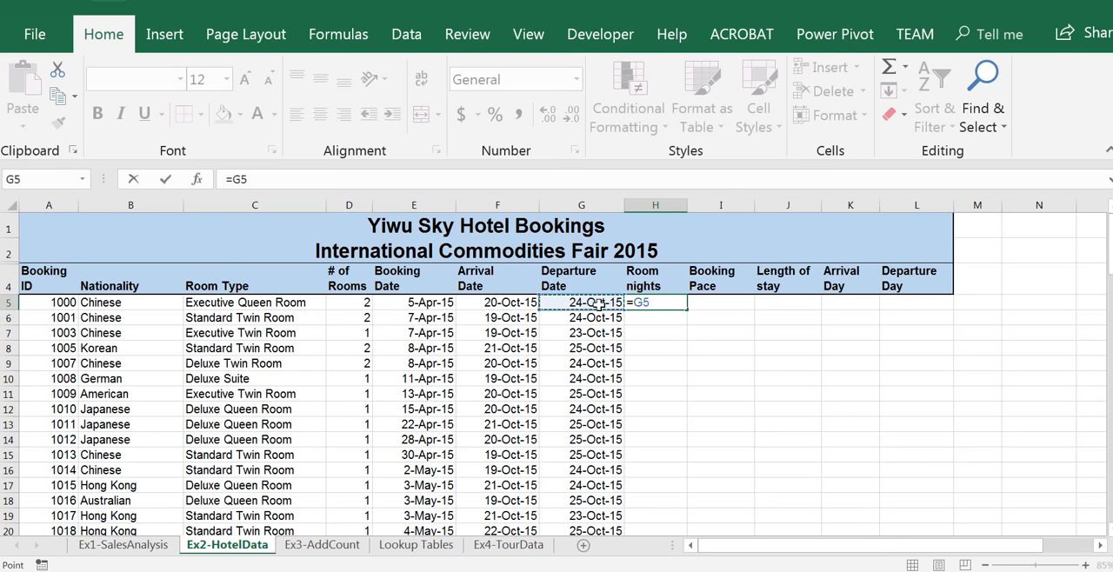
type("-")
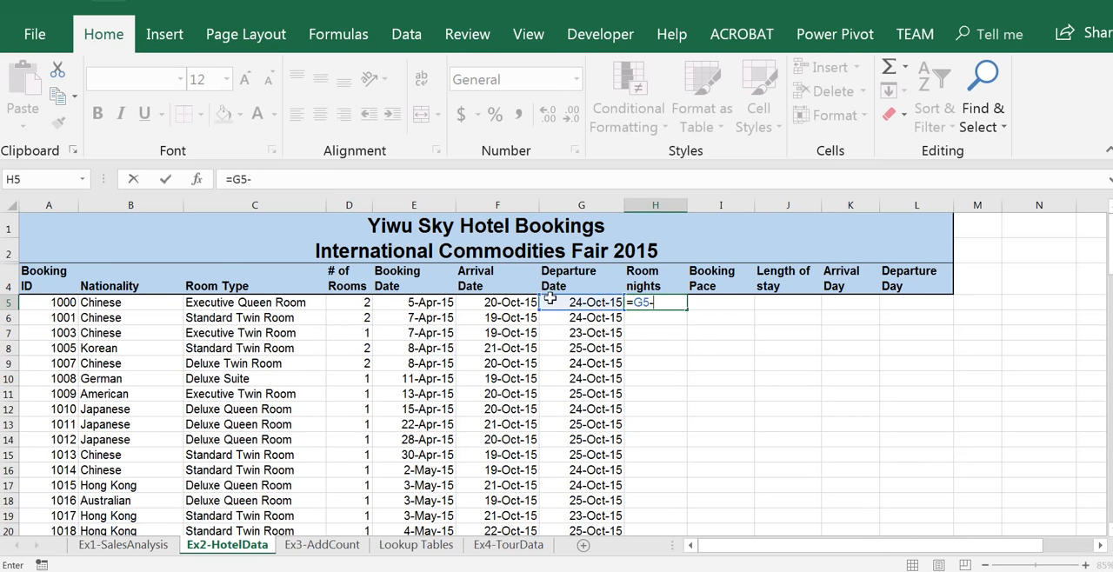
left_click(512, 301)
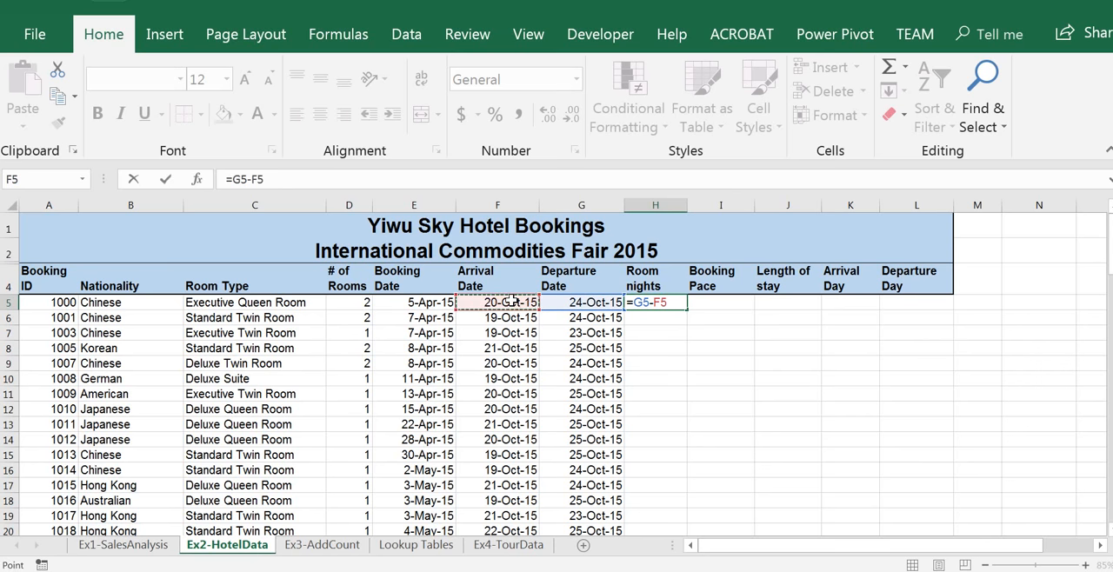
key("Return")
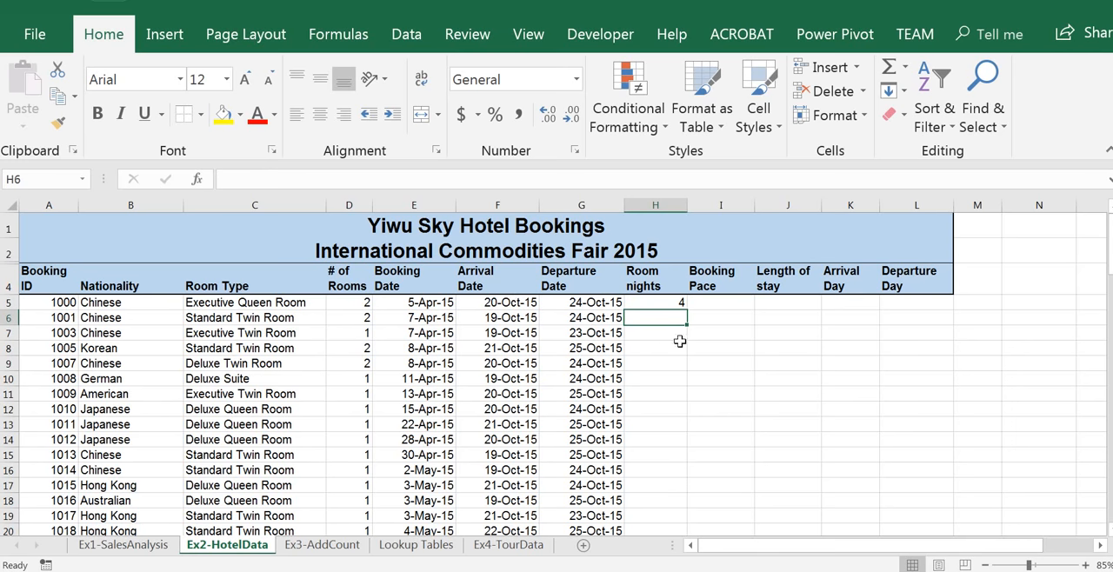
Edit the Room nights formula in H5 to =(G5-F5)*D5 so the nights are multiplied by the number of rooms
left_click(670, 302)
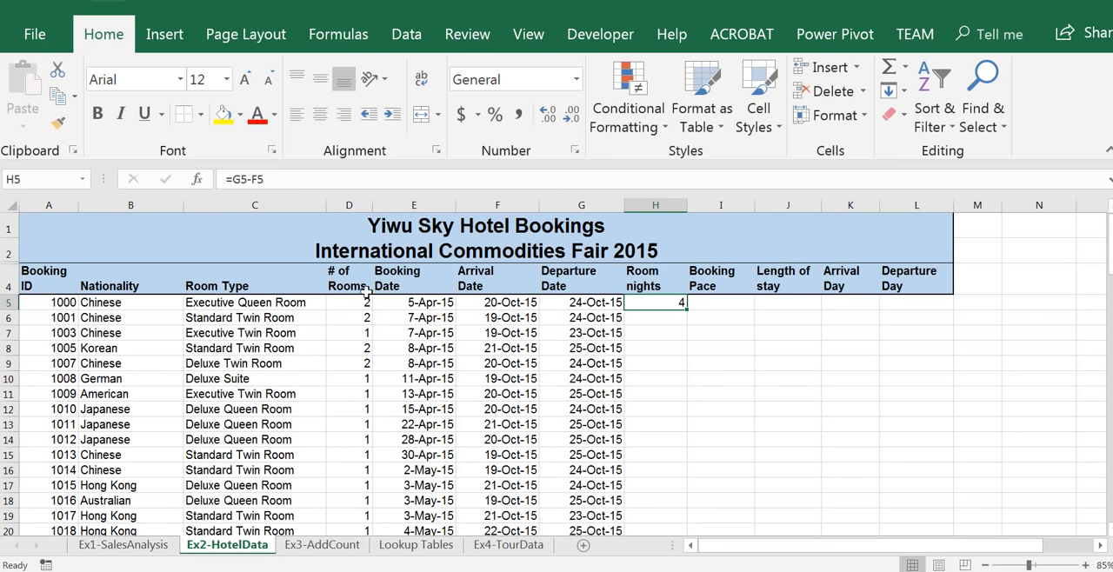
double_click(647, 303)
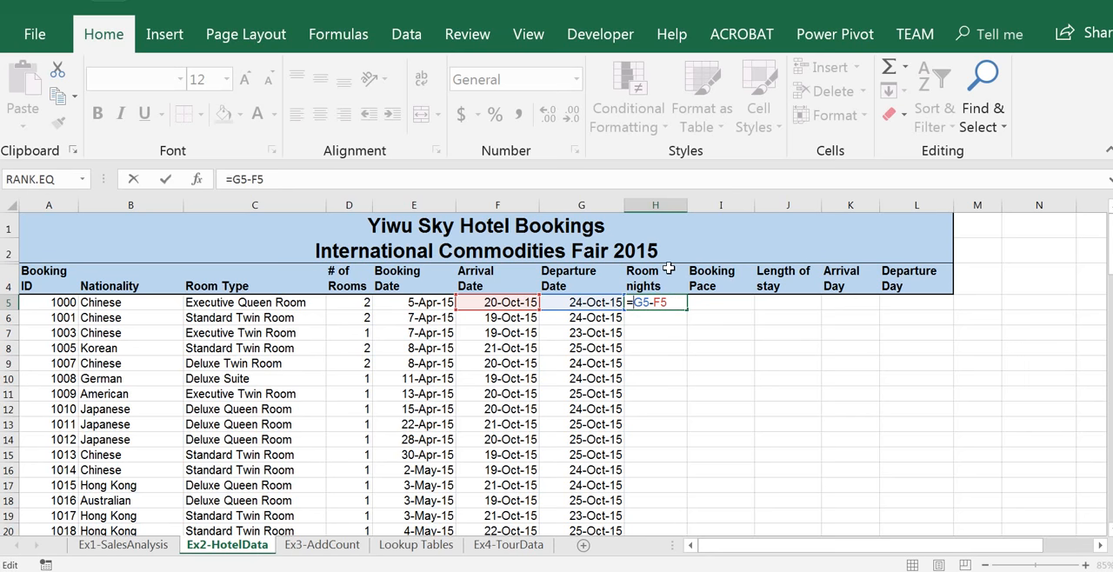
type("(O")
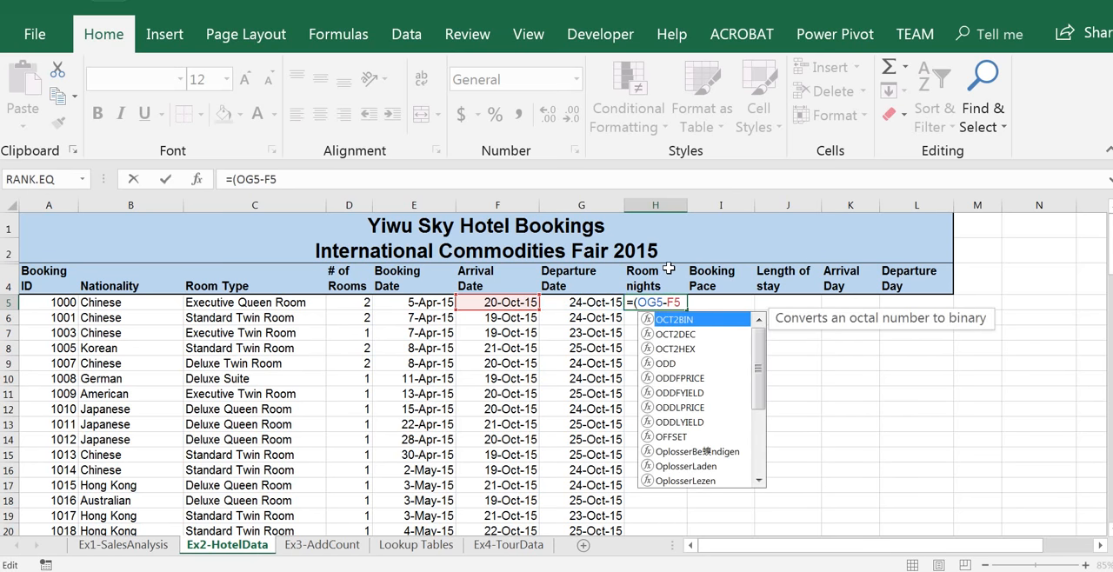
key("BackSpace")
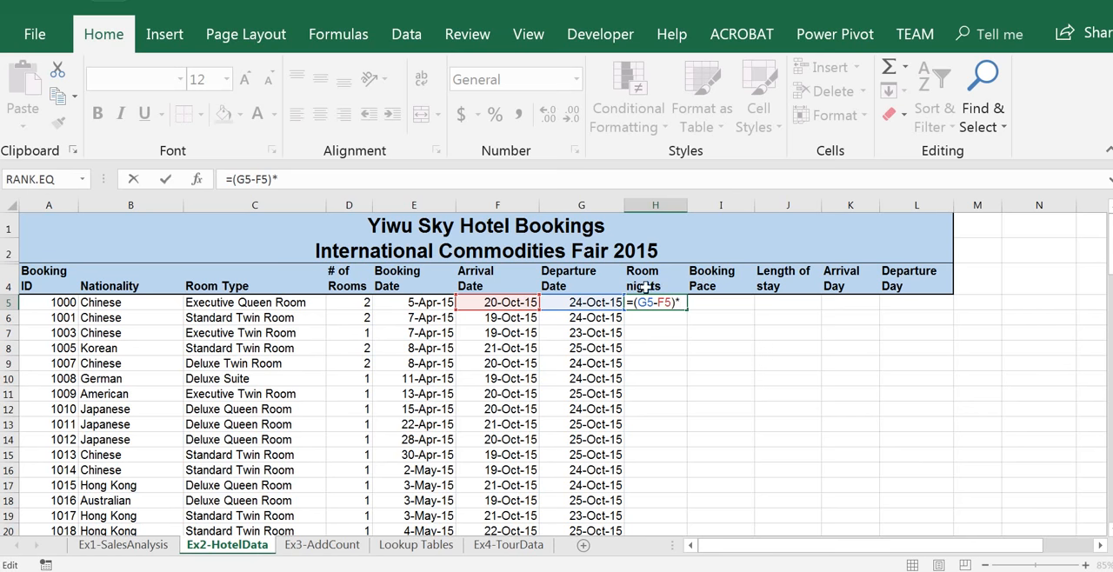
left_click(350, 306)
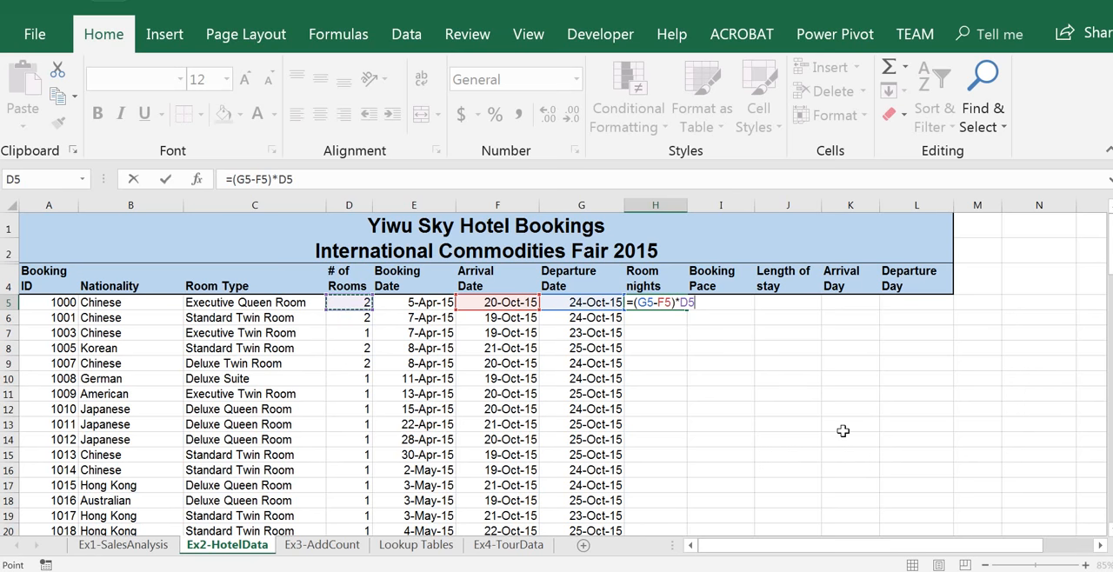
key("Return")
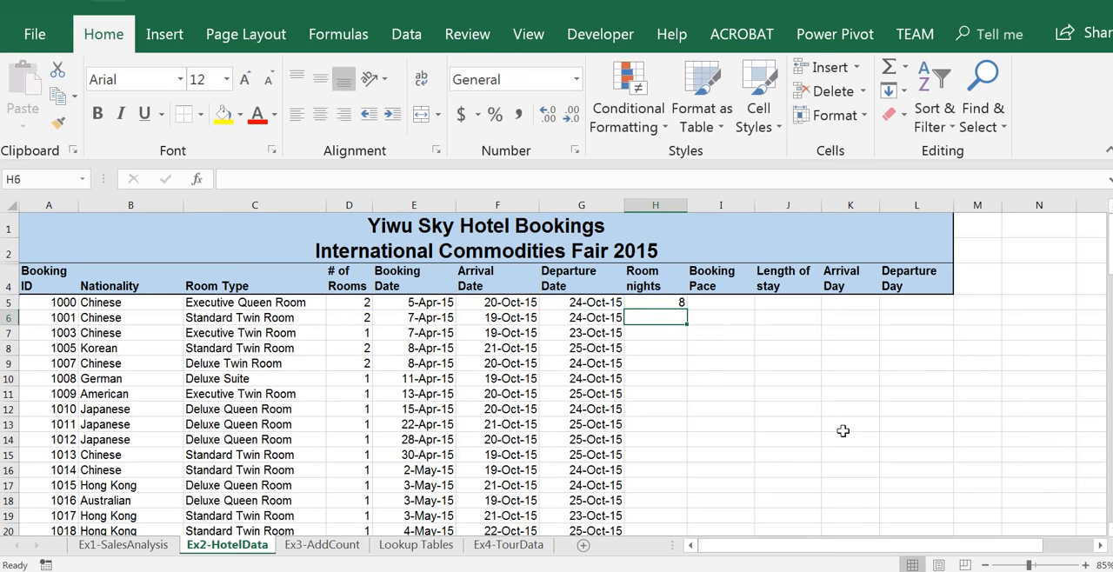
left_click(652, 301)
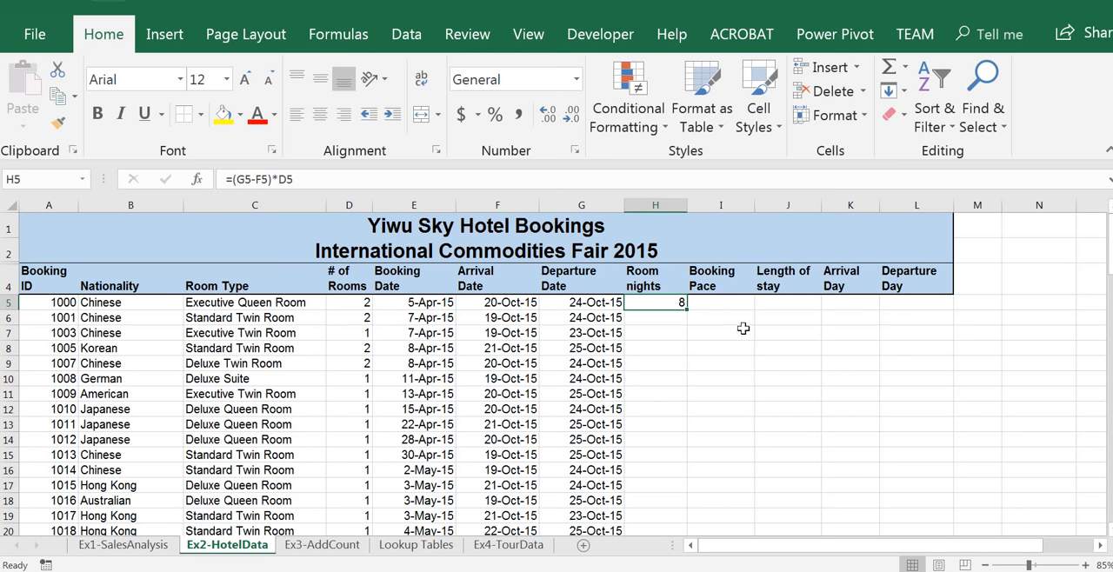
Calculate the first booking's Booking Pace in I5 as arrival date minus booking date with =F5-E5
left_click(745, 301)
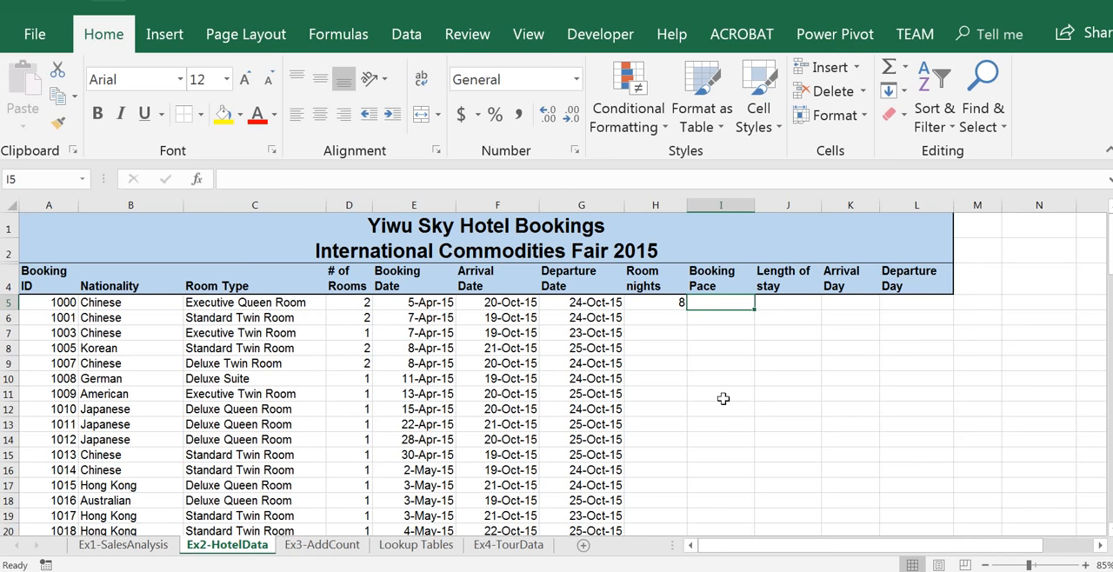
type("=")
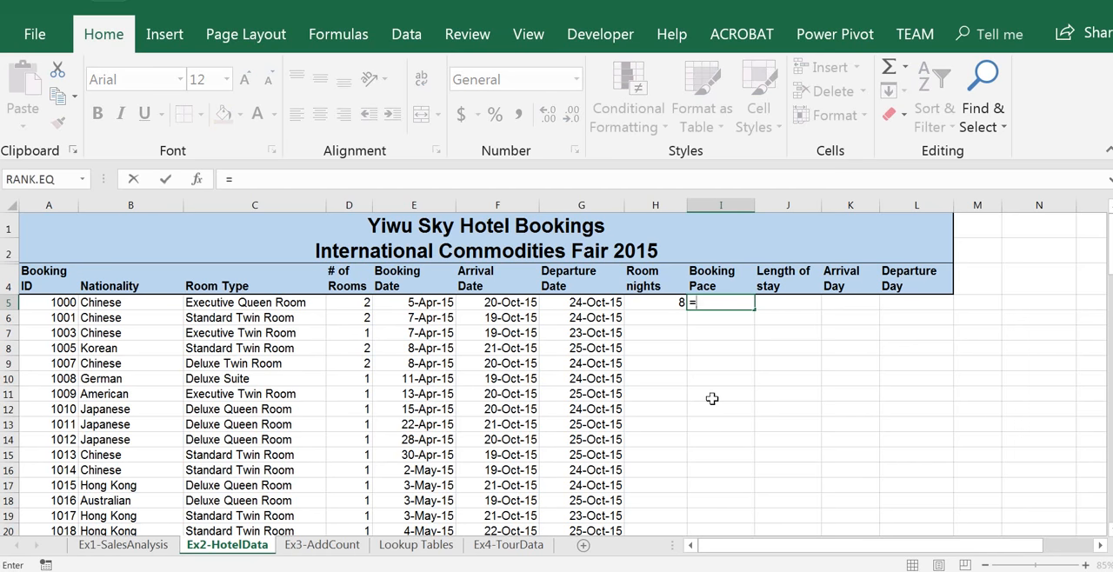
left_click(520, 302)
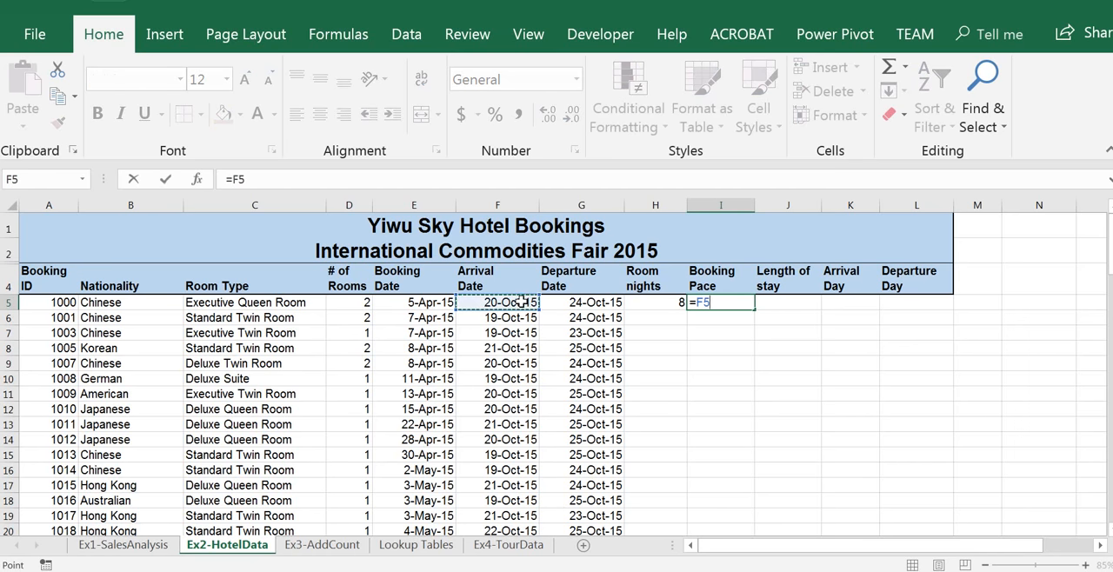
type("-")
left_click(392, 302)
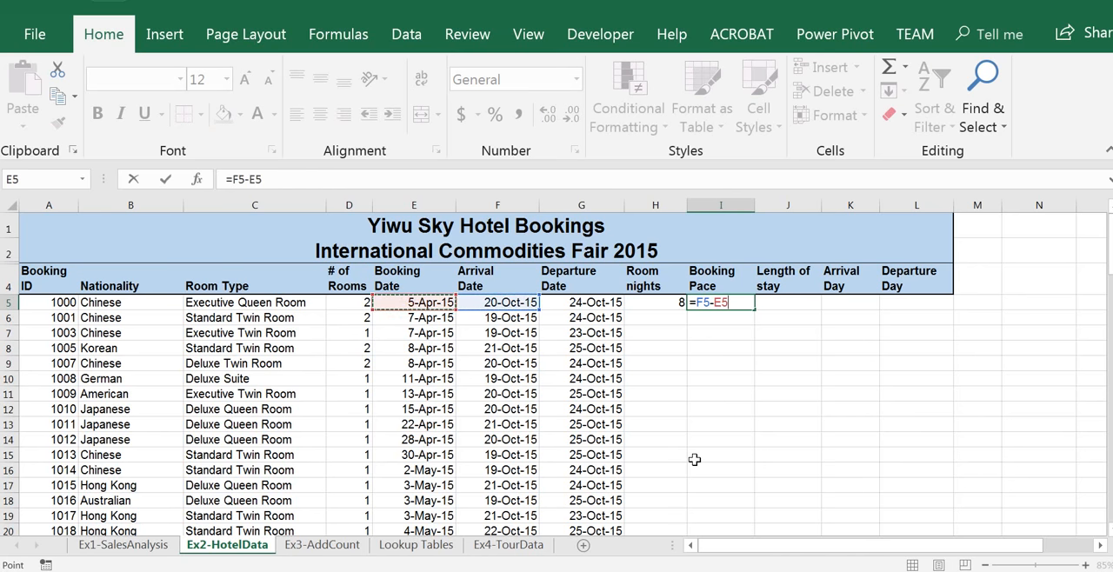
key("Return")
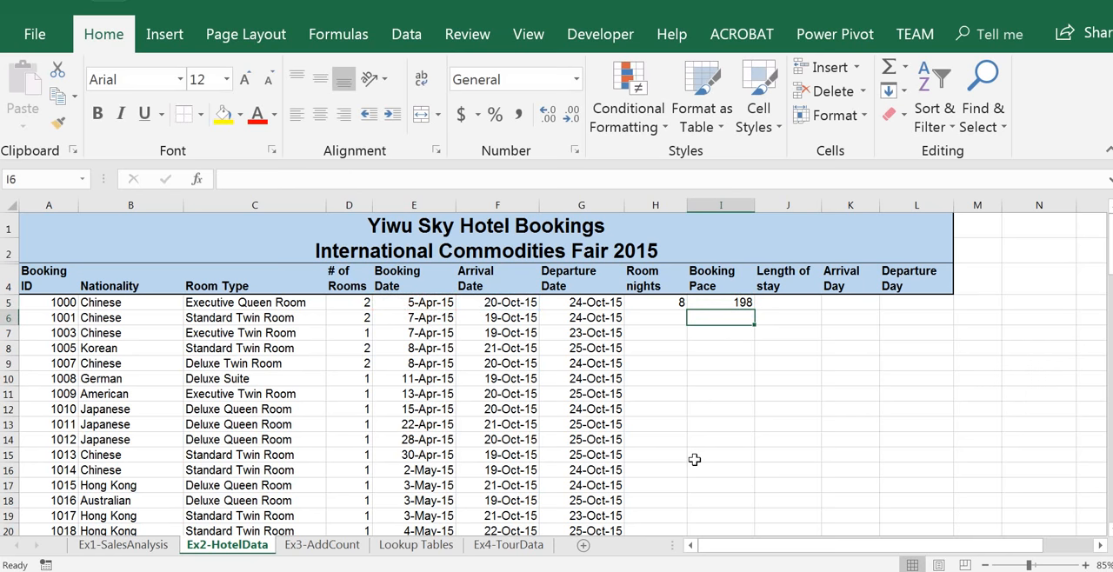
left_click(721, 303)
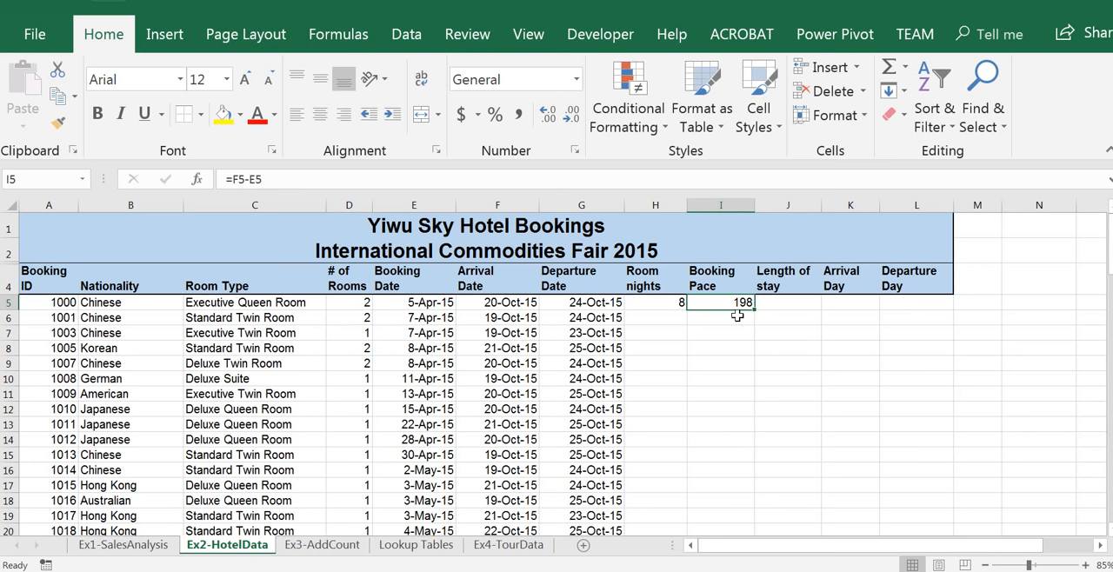
Calculate the first booking's Length of stay in J5 as departure date minus arrival date with =G5-F5
left_click(801, 303)
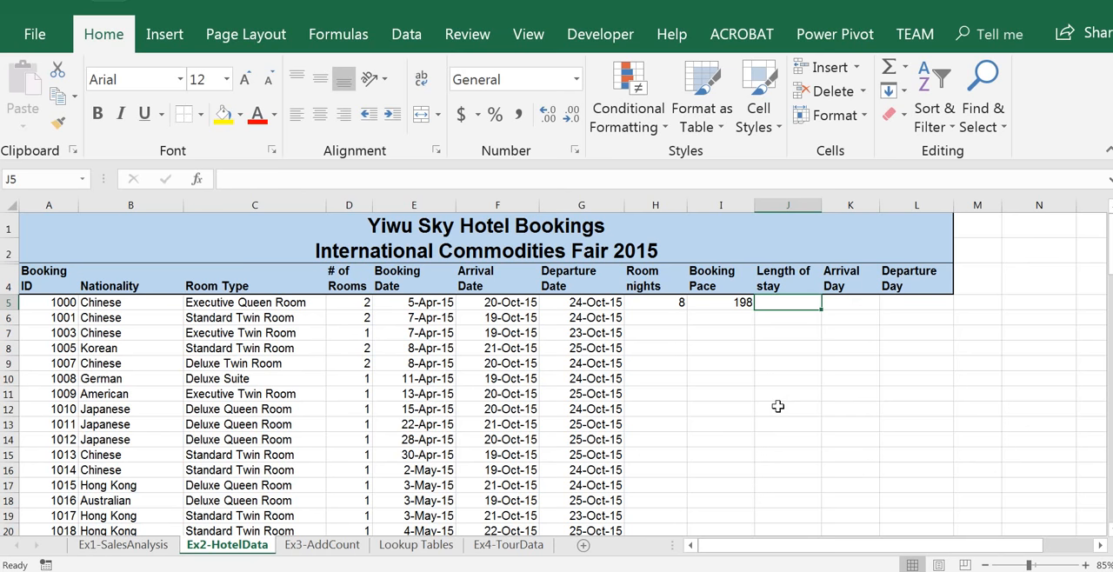
type("=")
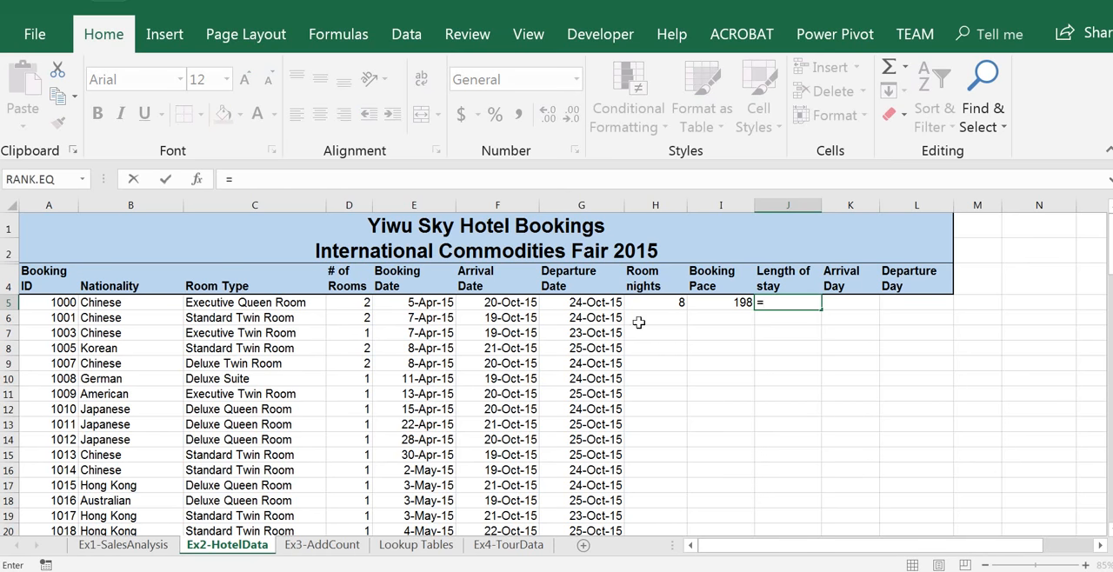
left_click(612, 302)
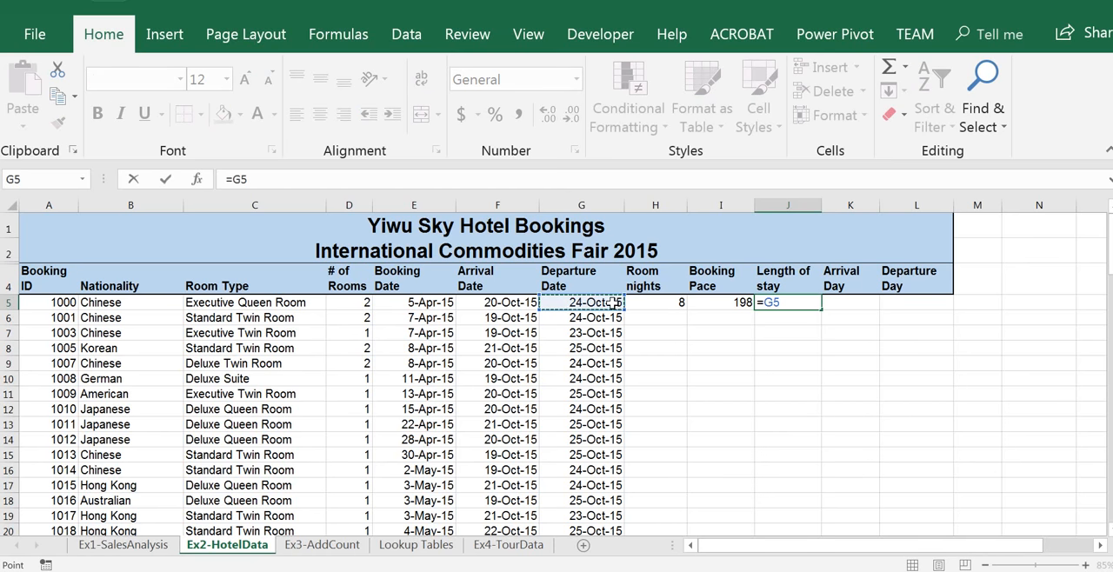
type("-")
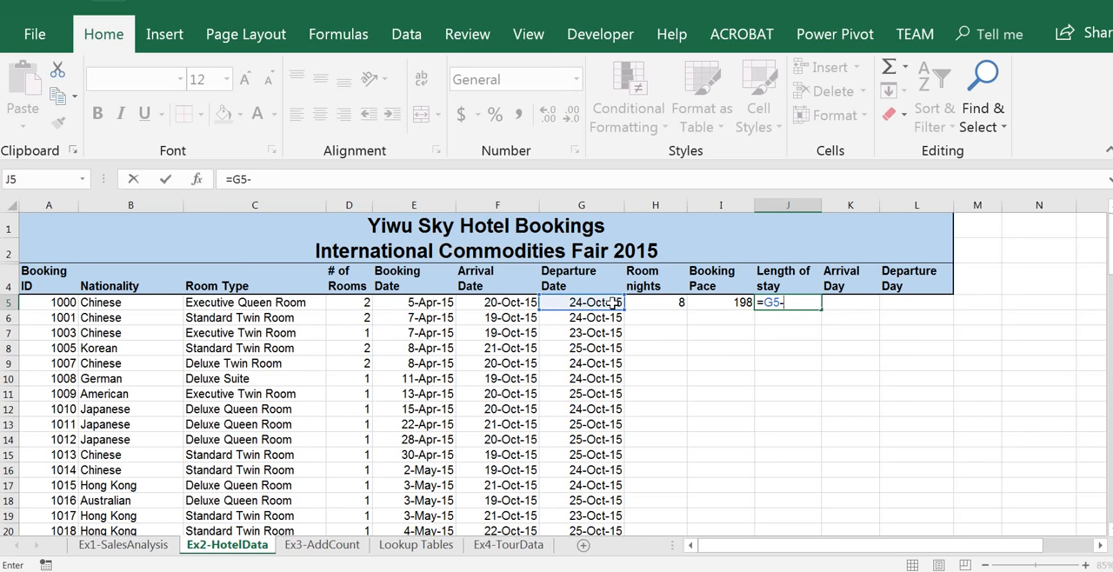
left_click(513, 301)
key("Return")
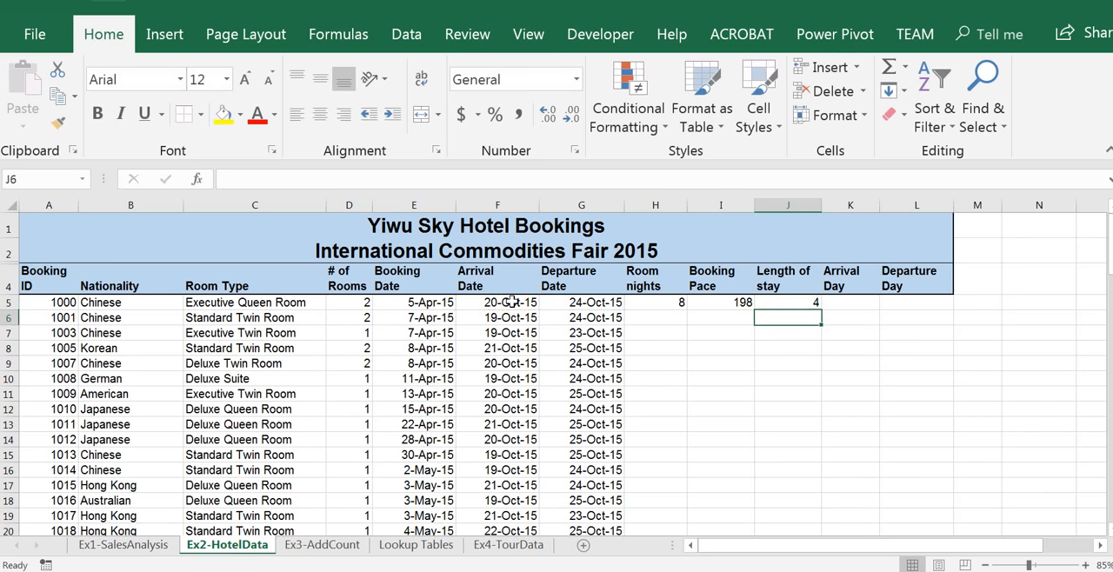
Enter =WEEKDAY(F5) in K5 to get the first booking's Arrival Day, and review the finished formula
left_click(857, 303)
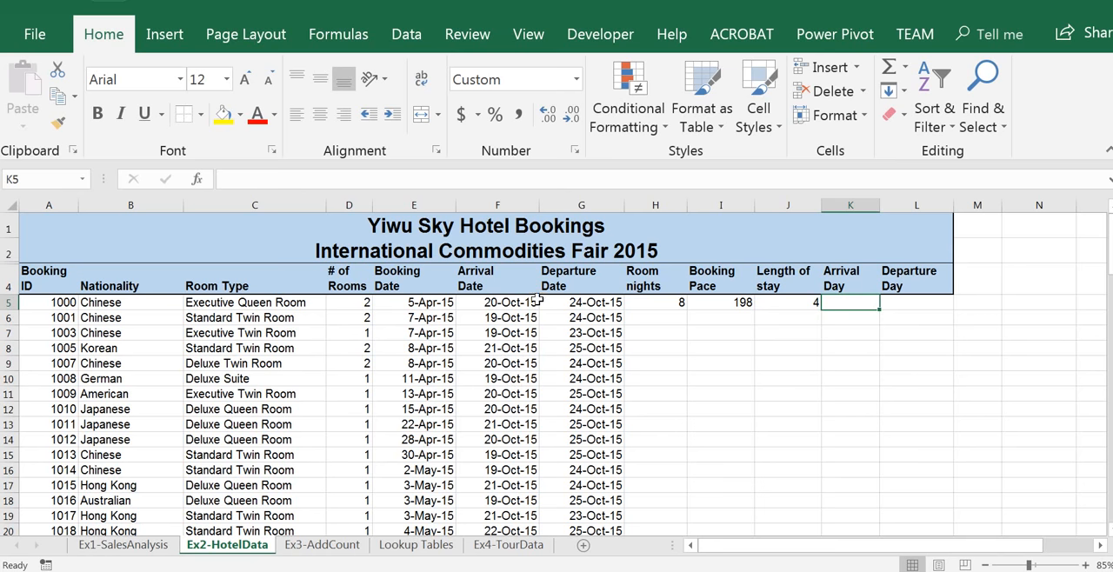
type("=")
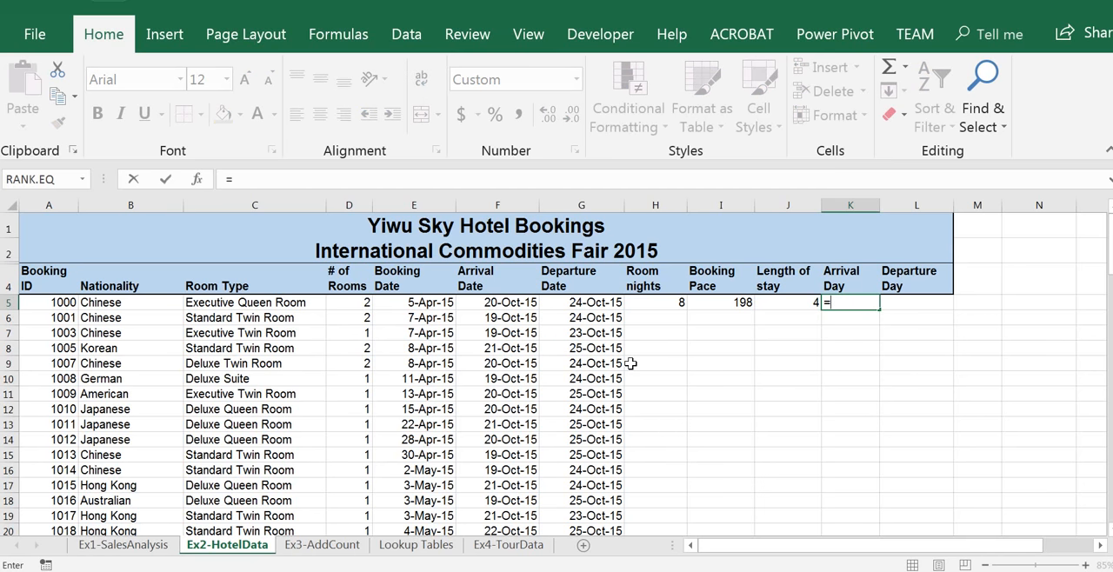
type("WEEKDAY")
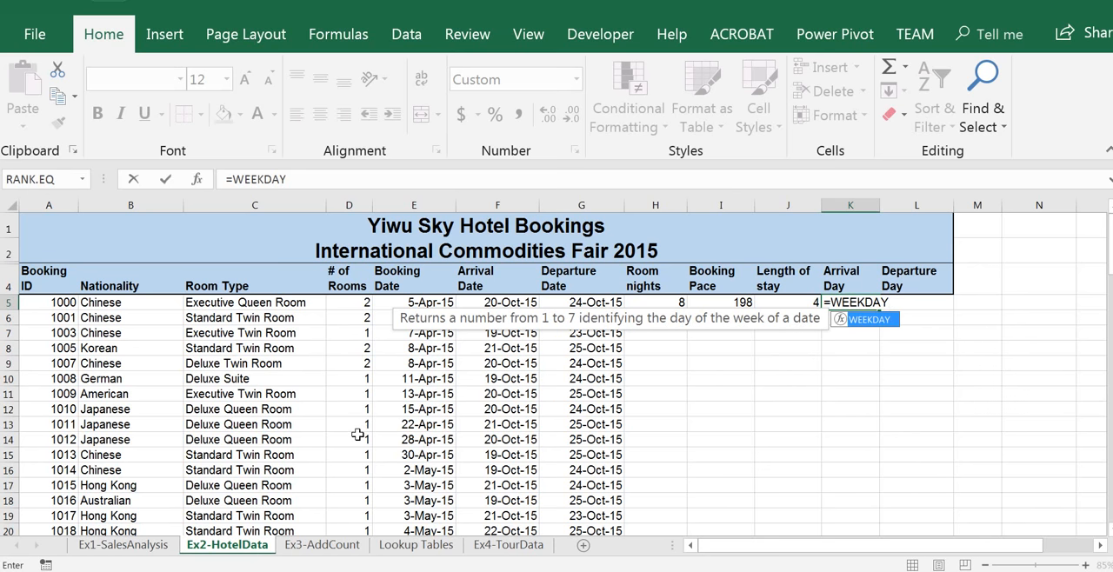
type("(")
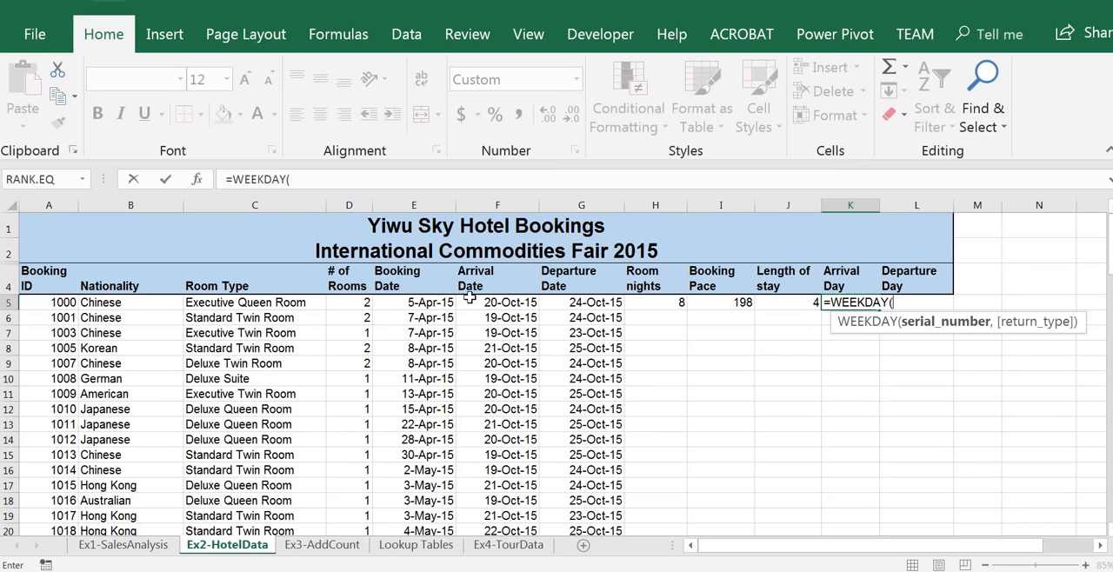
left_click(504, 303)
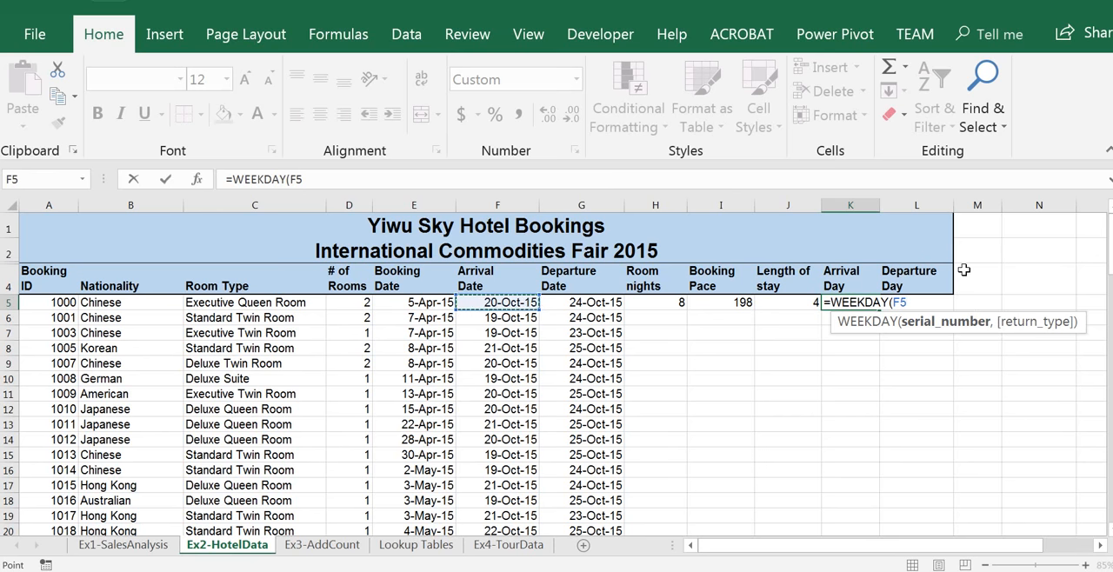
type(")")
key("Return")
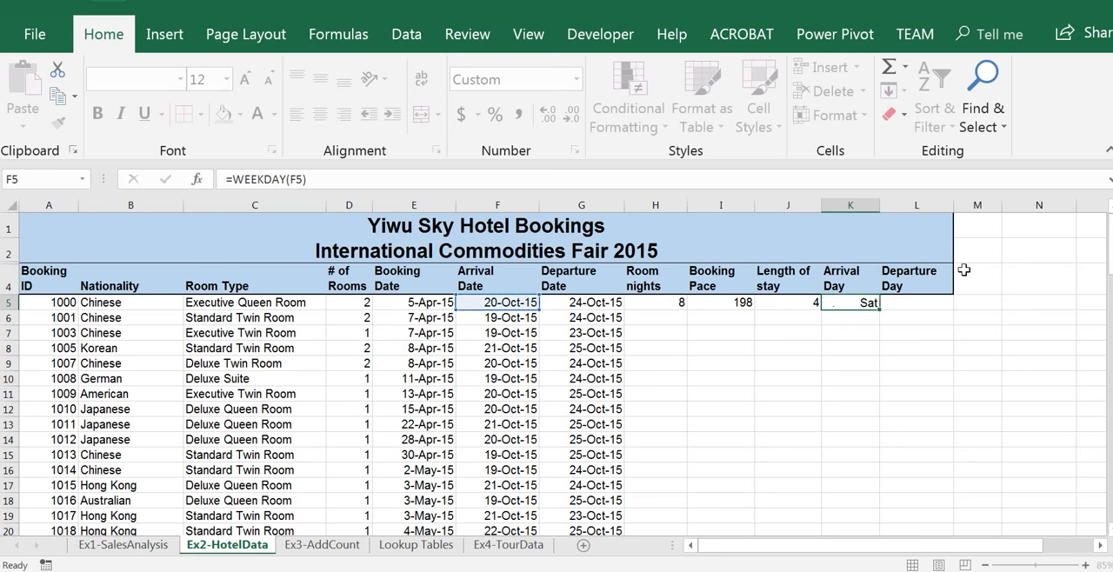
key("Up")
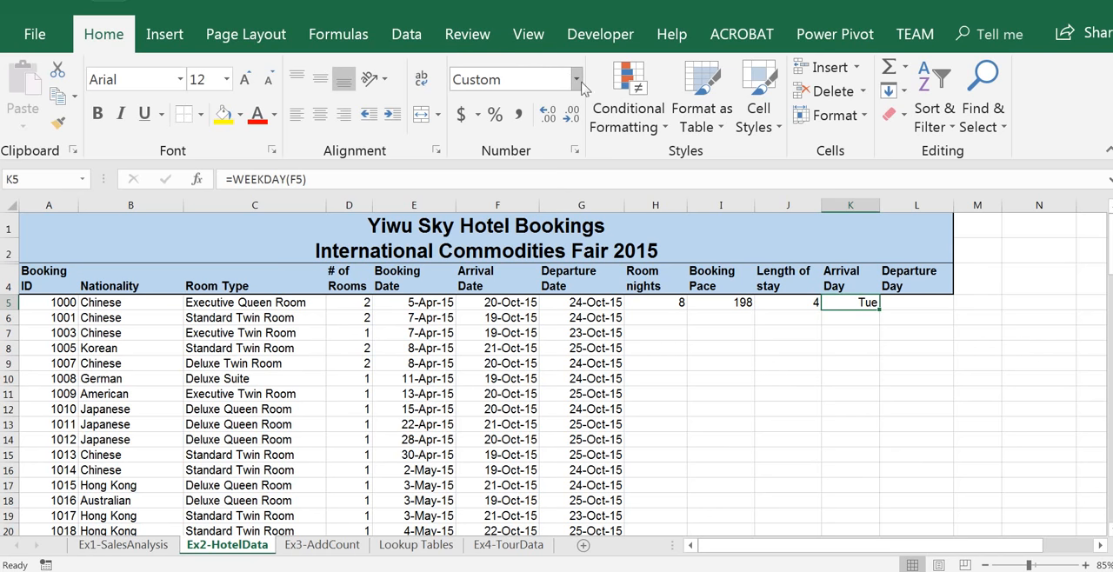
double_click(864, 302)
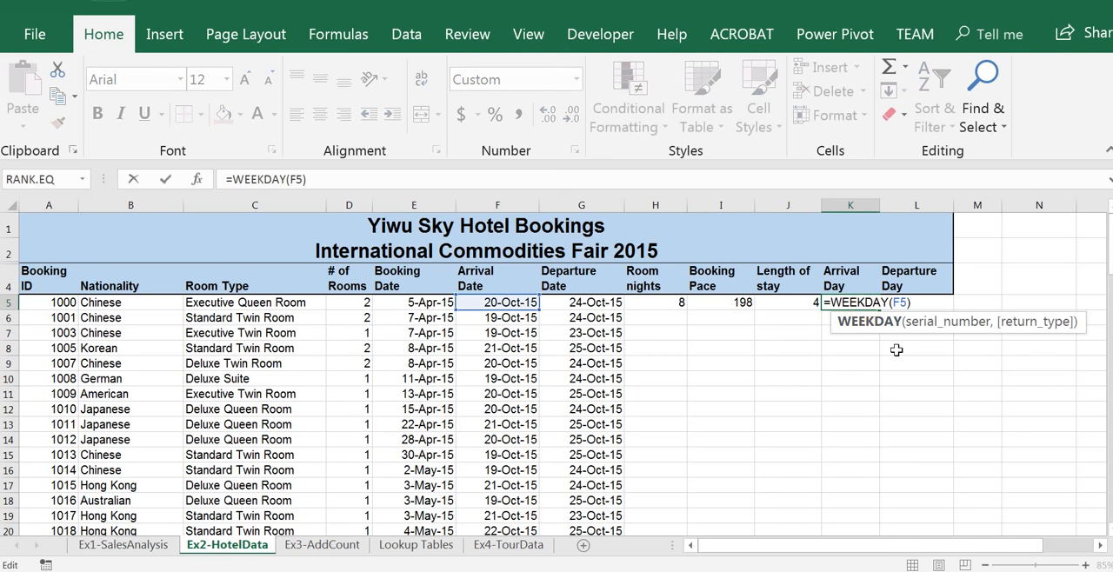
key("Return")
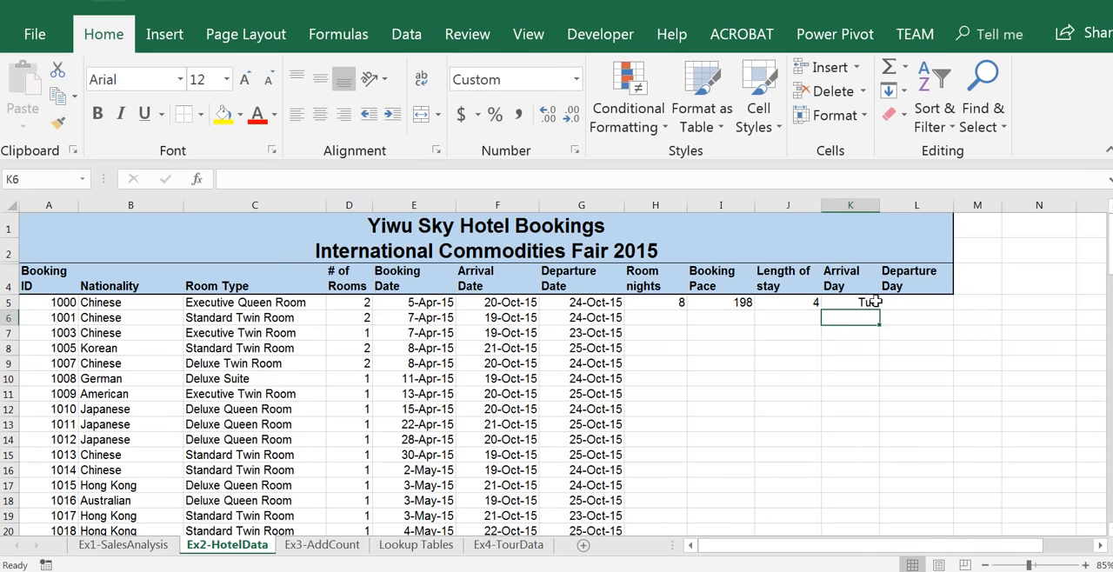
Format the first booking's Arrival Day cell K5 as Number with no decimal places
left_click(871, 302)
left_click(576, 79)
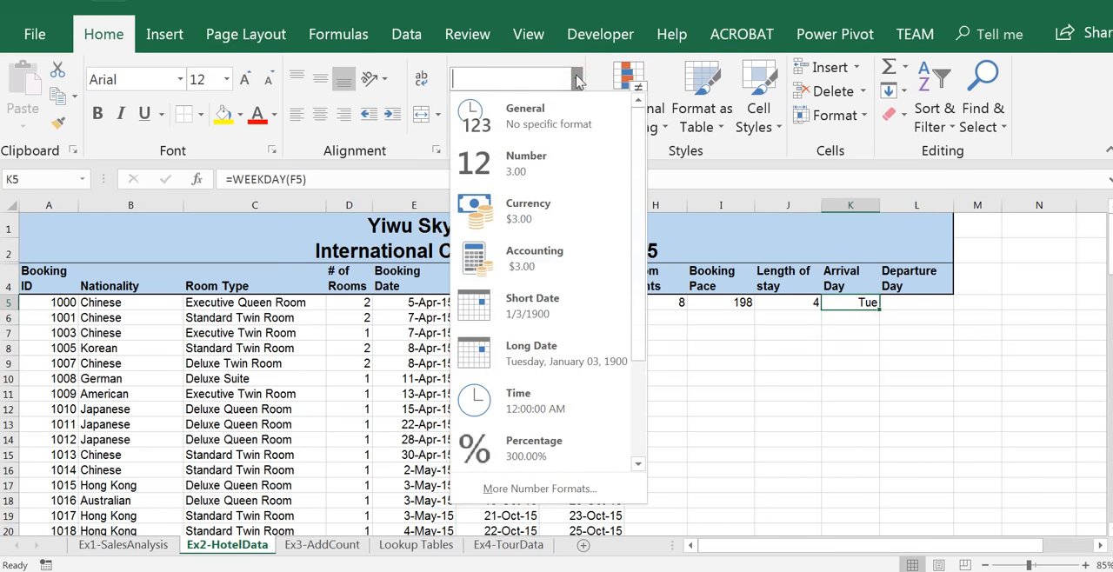
left_click(548, 172)
left_click(571, 114)
left_click(571, 114)
Format the first booking's Departure Day cell L5 as Number with no decimal places
left_click(937, 302)
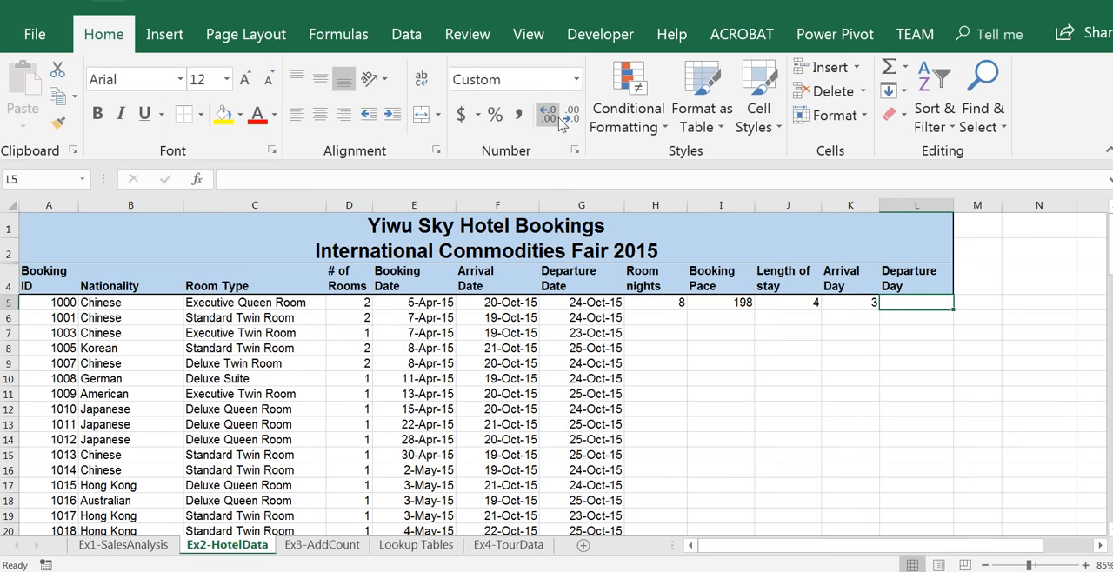
left_click(578, 80)
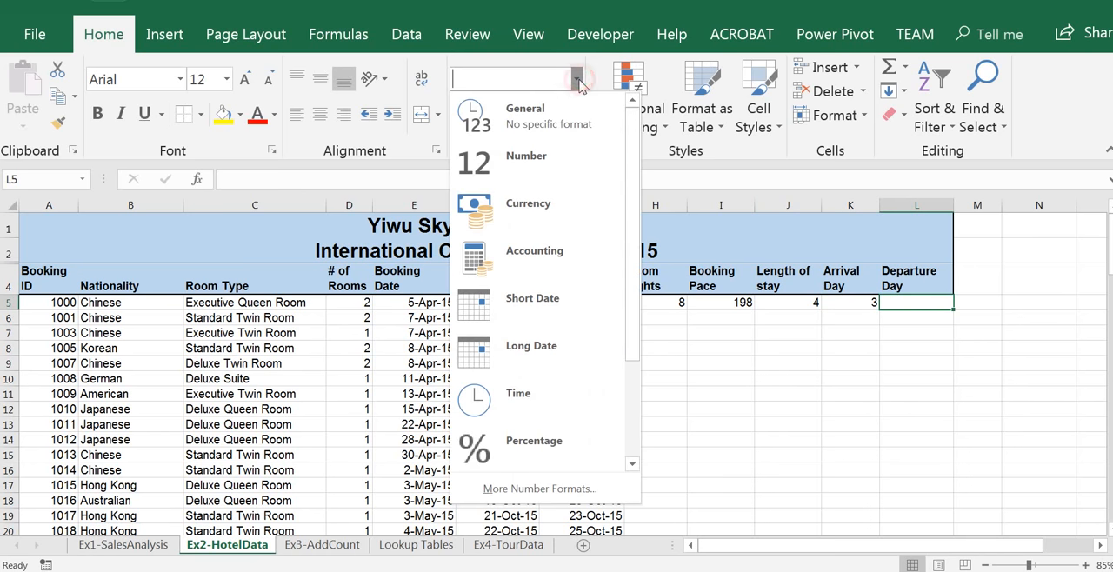
left_click(557, 167)
left_click(571, 111)
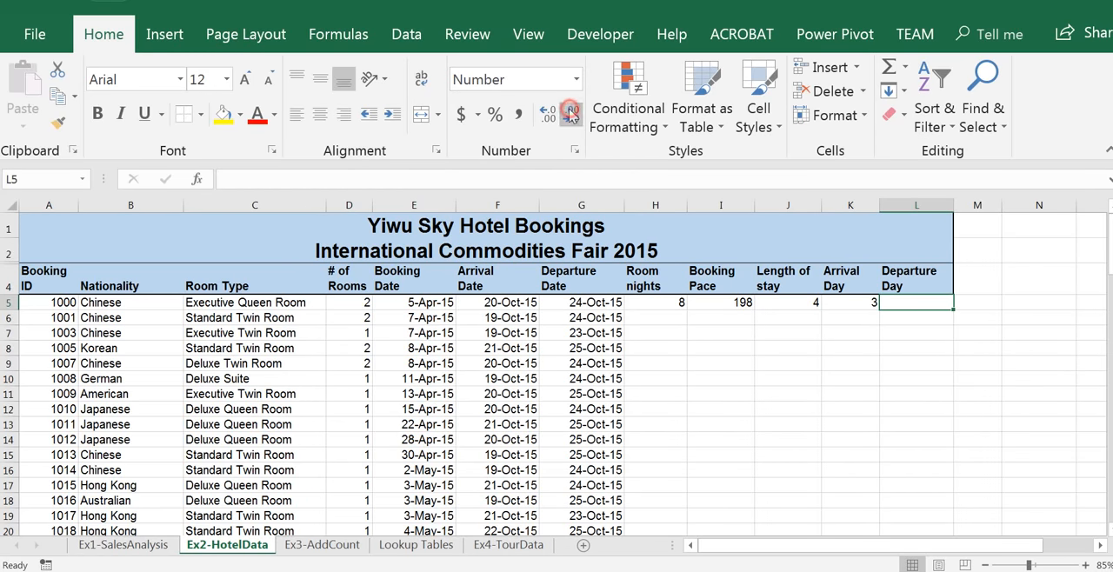
left_click(891, 364)
Clear the Arrival Day formula from K5
left_click(856, 301)
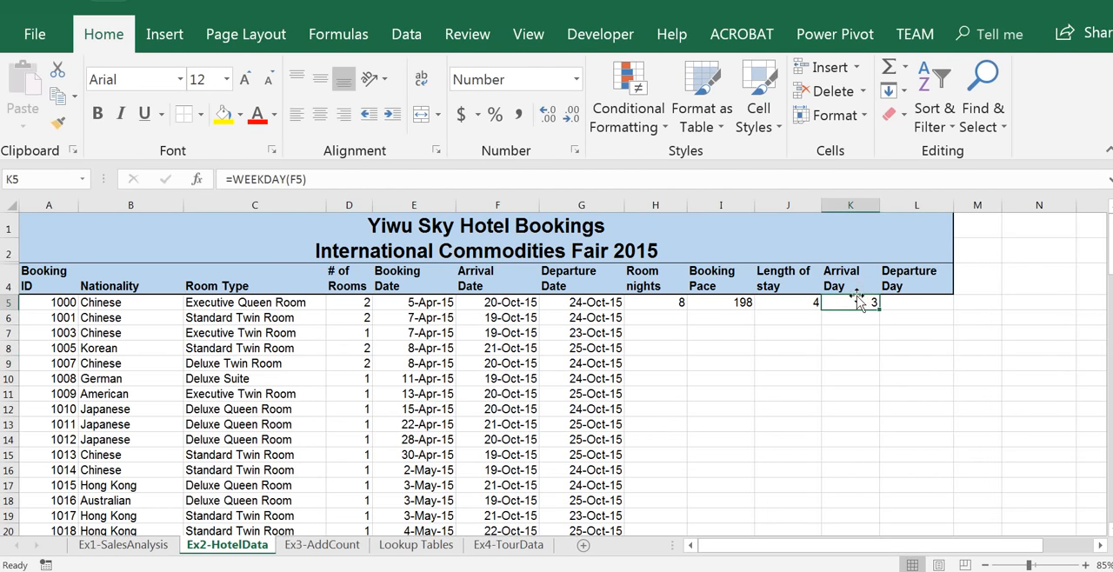
key("Delete")
key("Right")
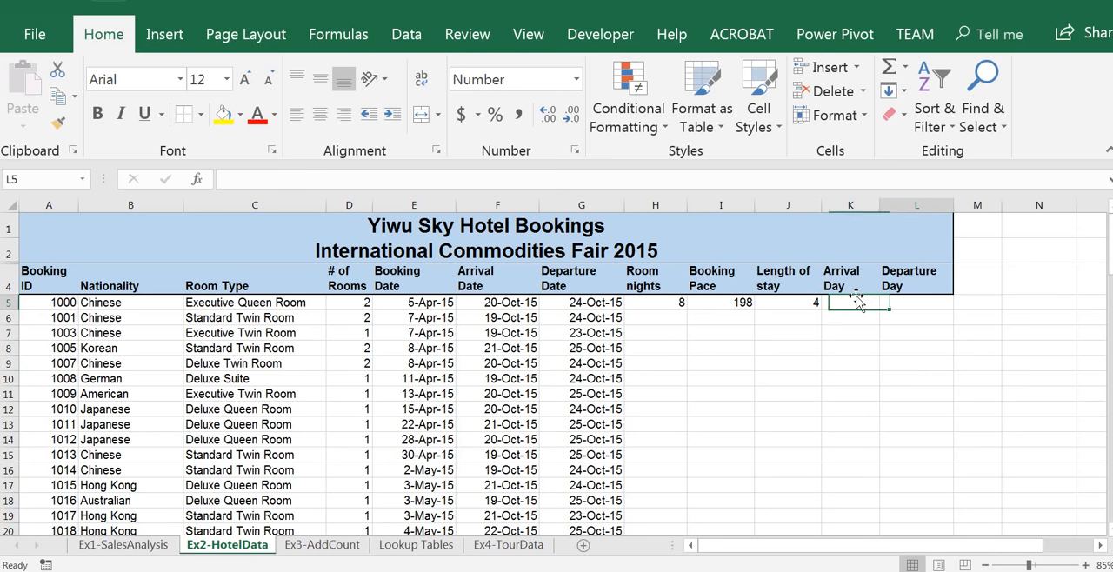
key("Left")
key("Left")
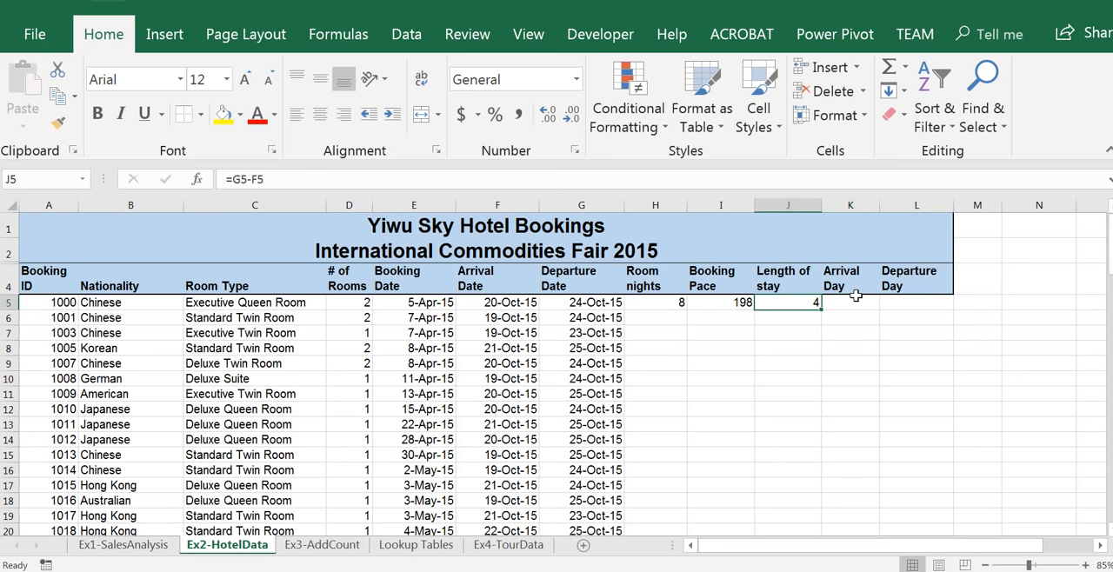
key("Right")
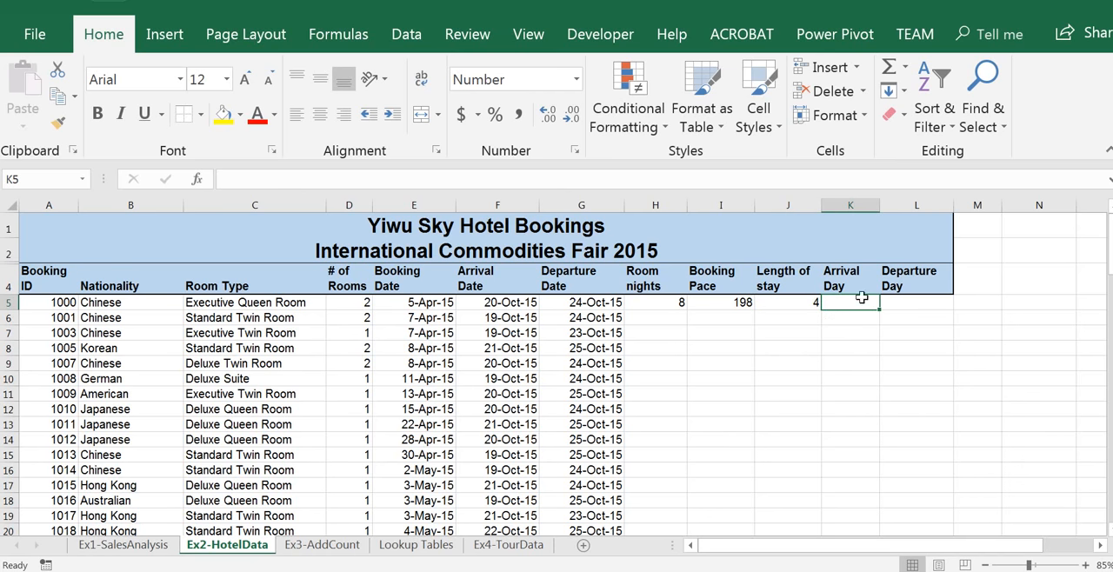
Enter =WEEKDAY(F5) in K5 again to return the weekday number of the first booking's arrival date
left_click(925, 302)
left_click(517, 304)
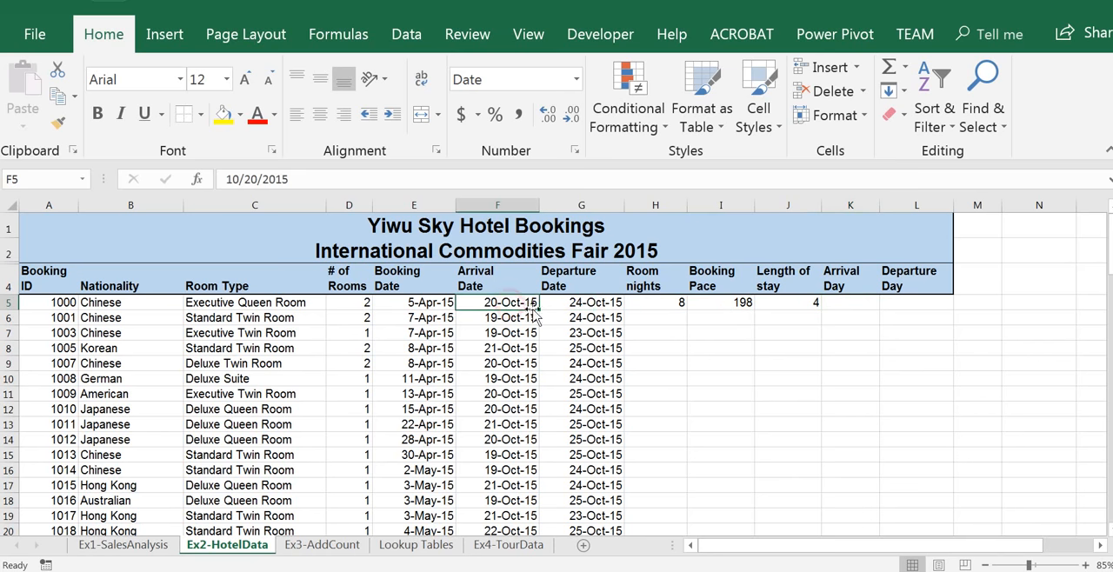
left_click(864, 302)
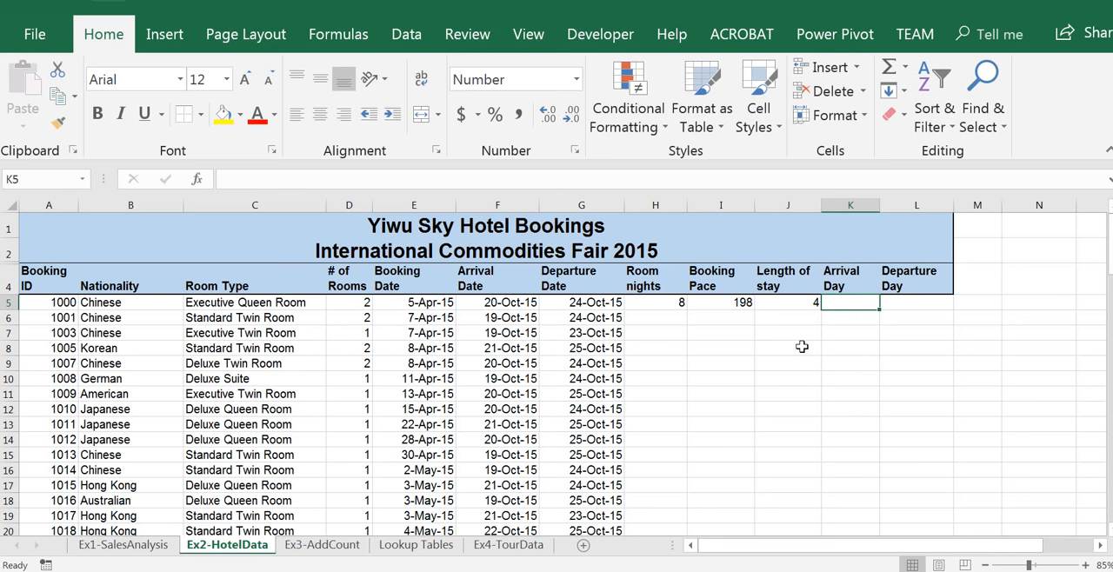
type("=")
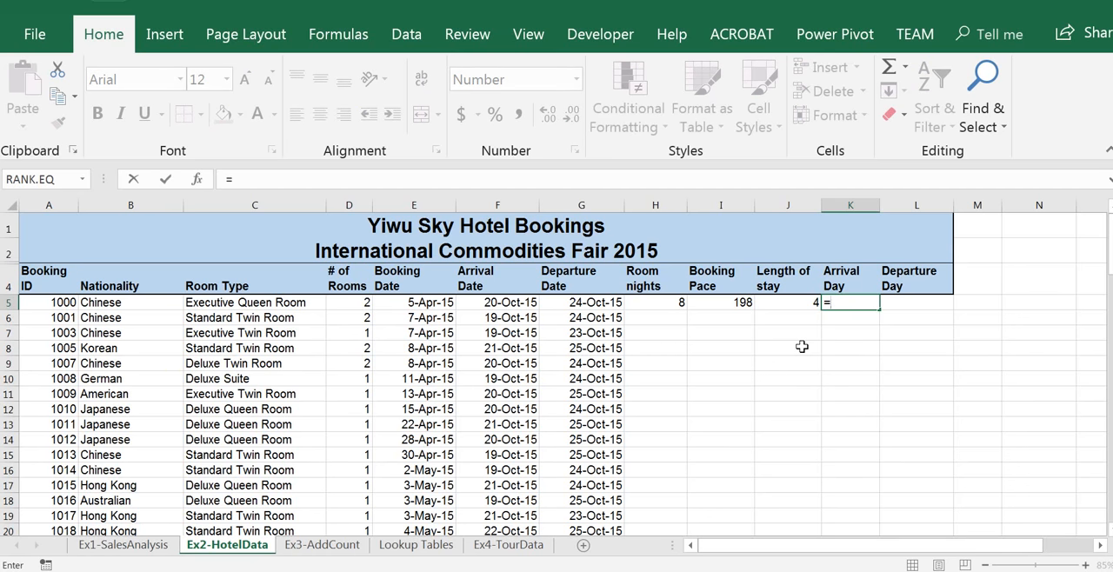
type("W")
key("BackSpace")
type("W")
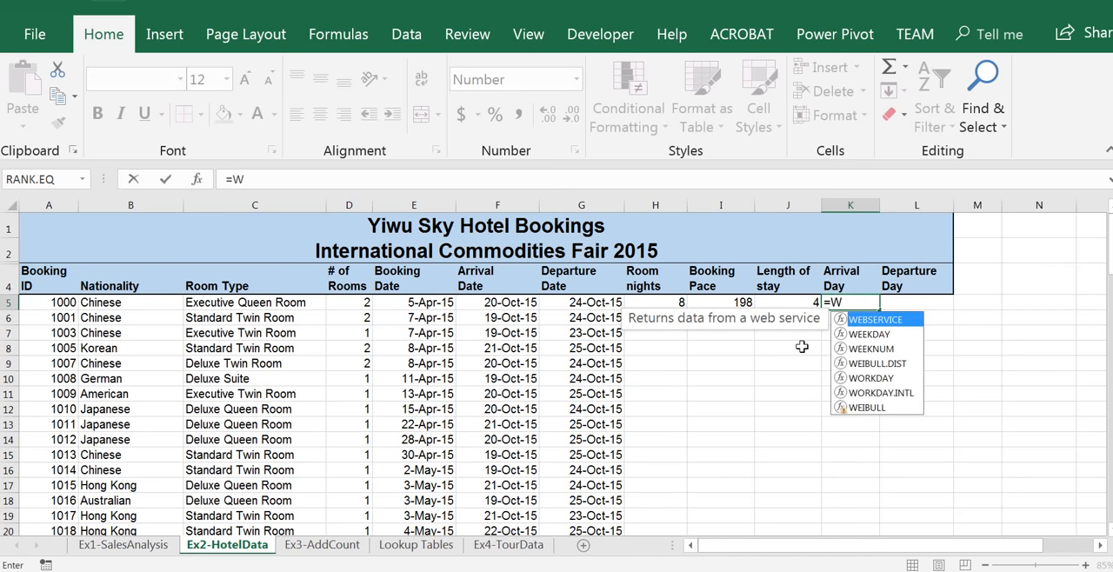
double_click(870, 334)
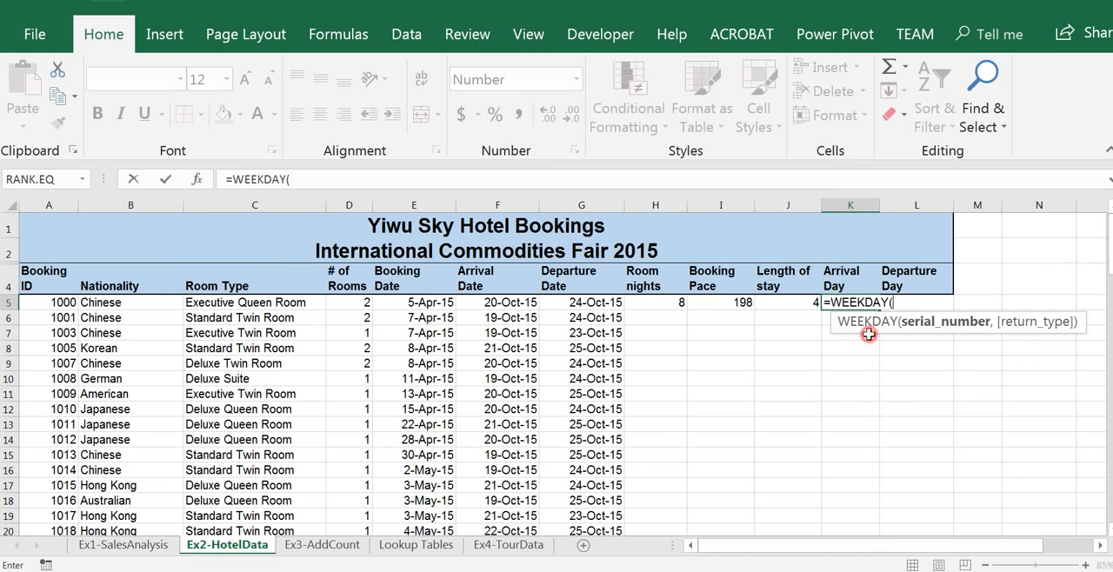
left_click(517, 301)
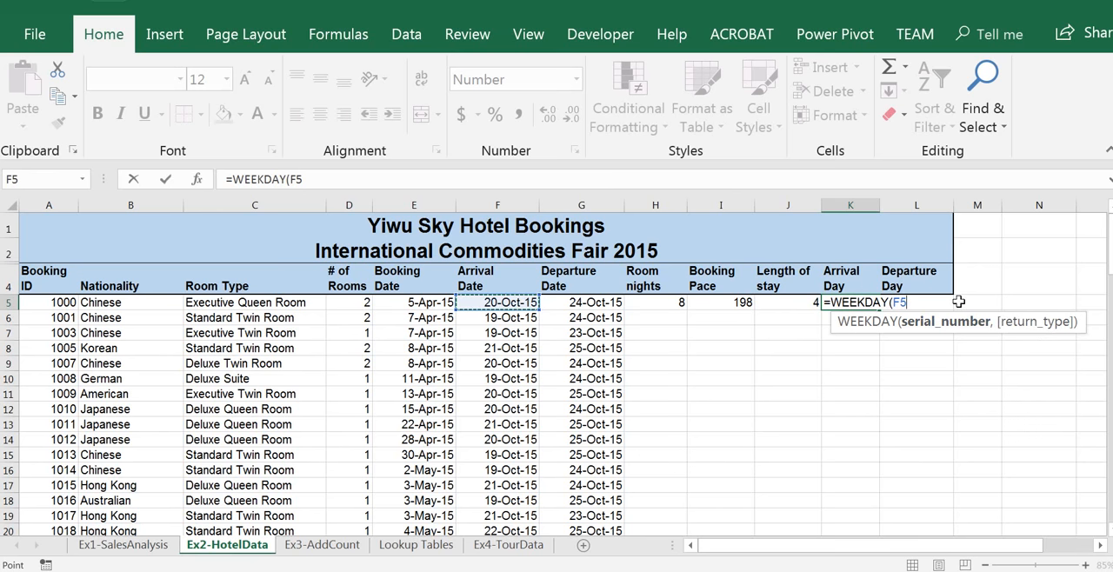
type(")")
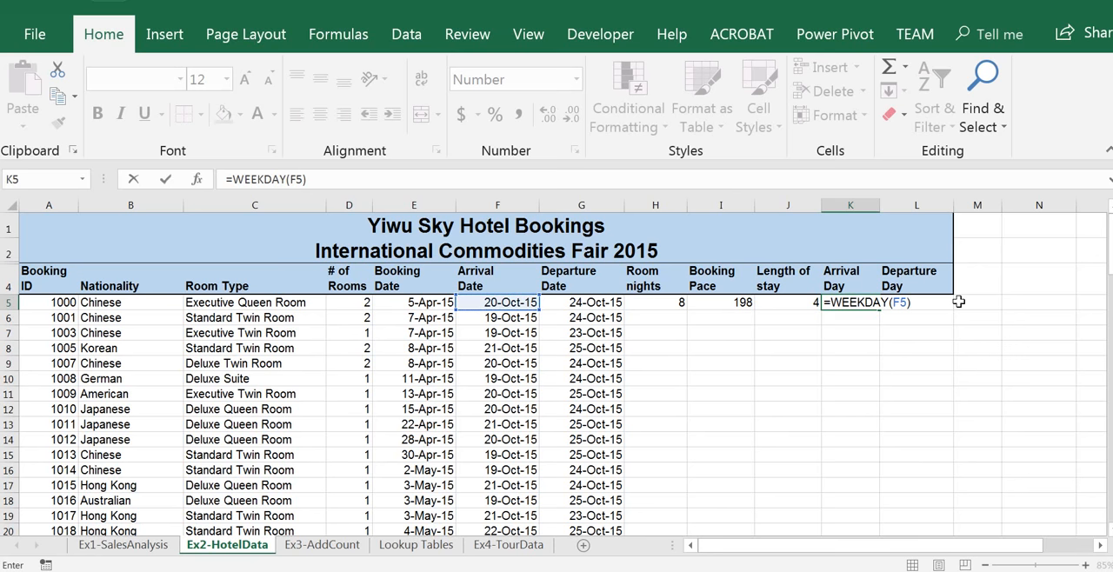
key("Return")
key("Up")
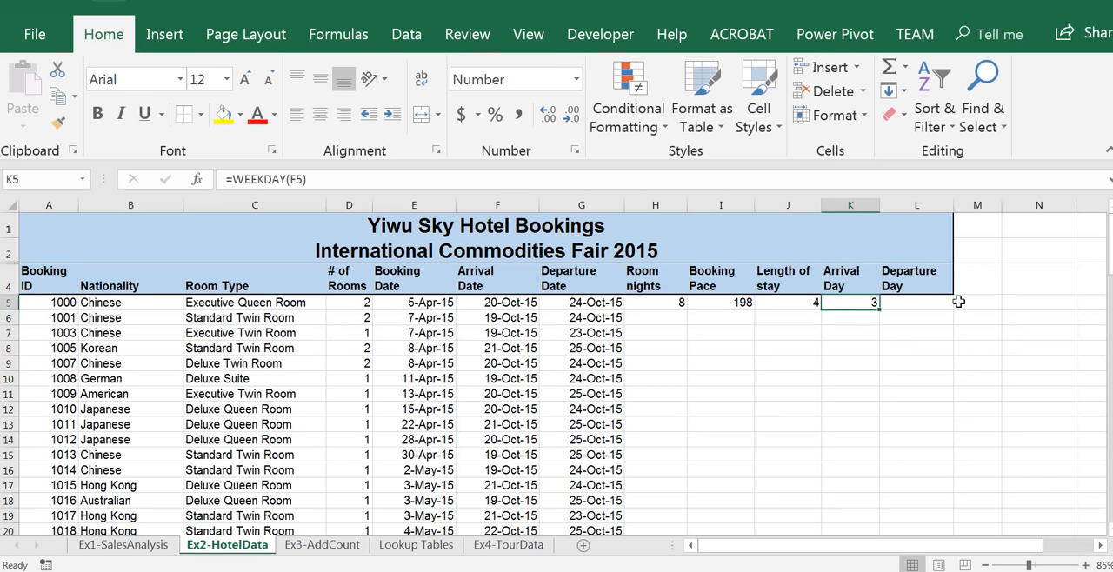
Enter =WEEKDAY(G5) in L5 to get the first booking's Departure Day from its departure date
key("Right")
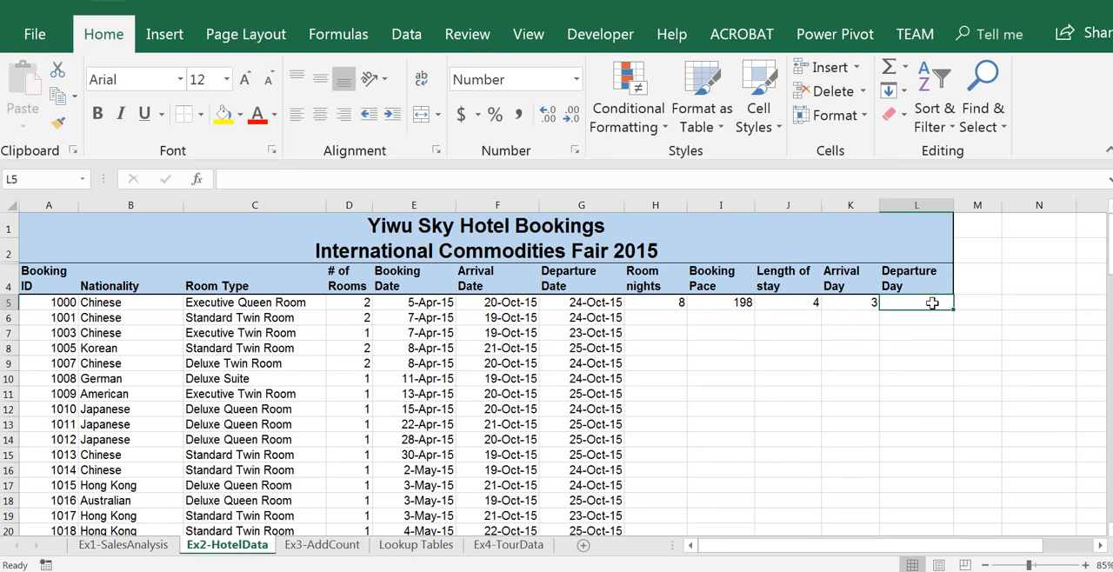
left_click(865, 303)
left_click(928, 304)
left_click(857, 302)
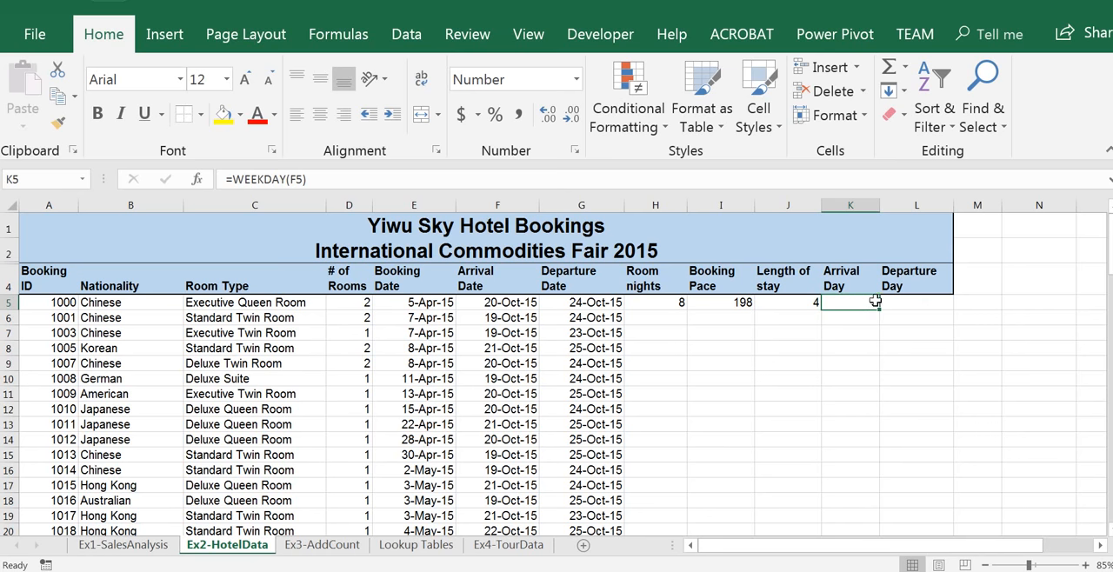
left_click(916, 304)
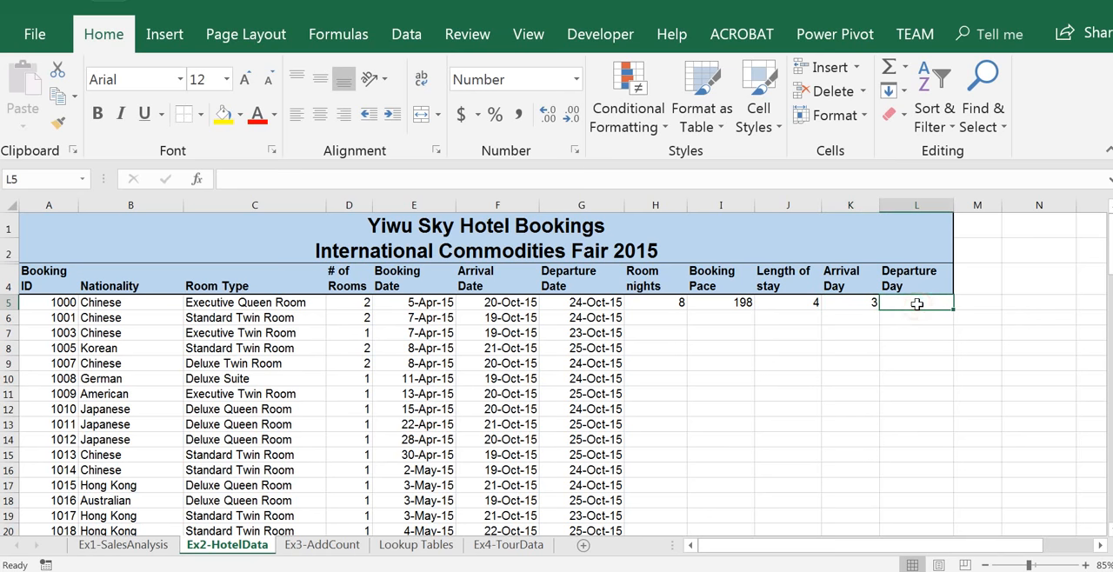
type("=")
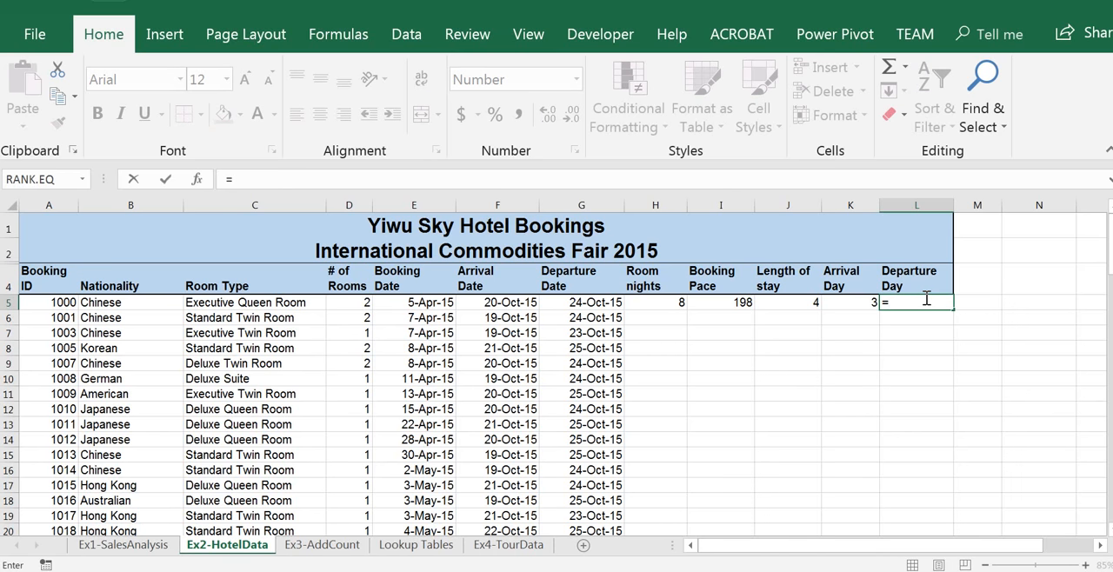
type("W")
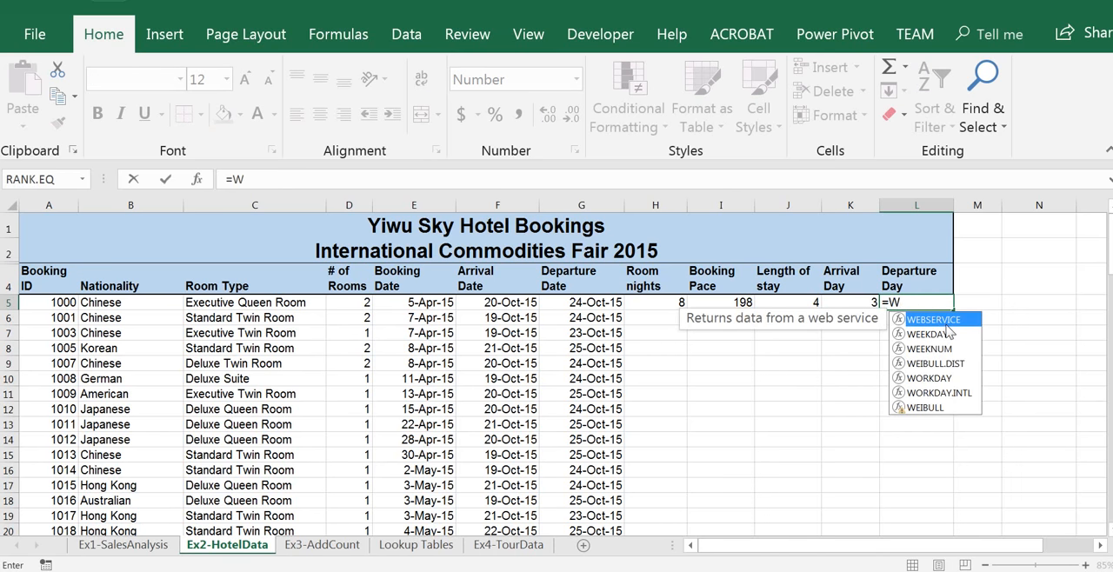
double_click(945, 336)
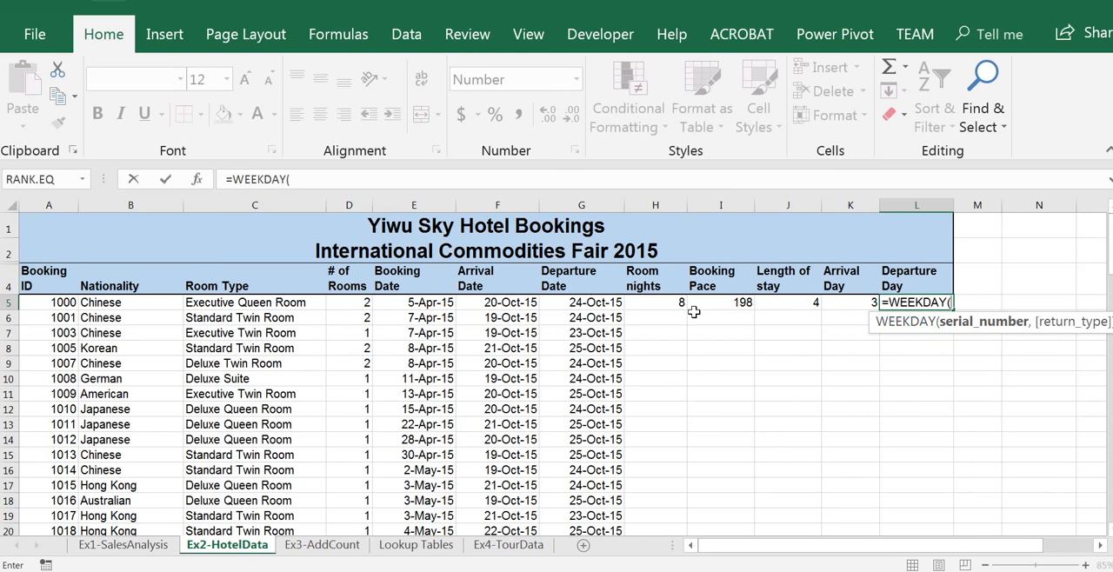
left_click(619, 301)
type(")")
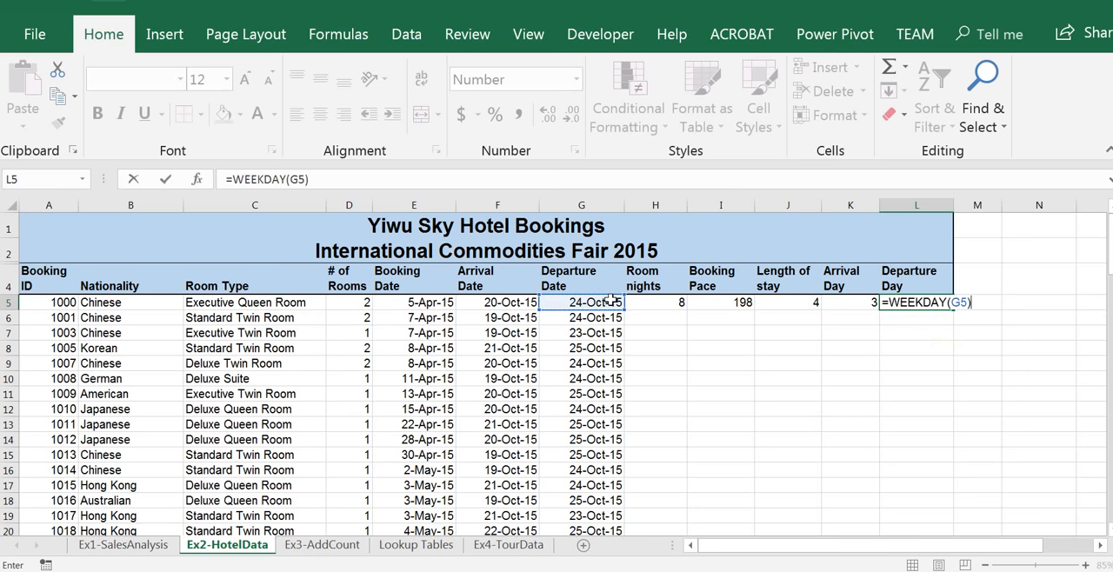
key("Return")
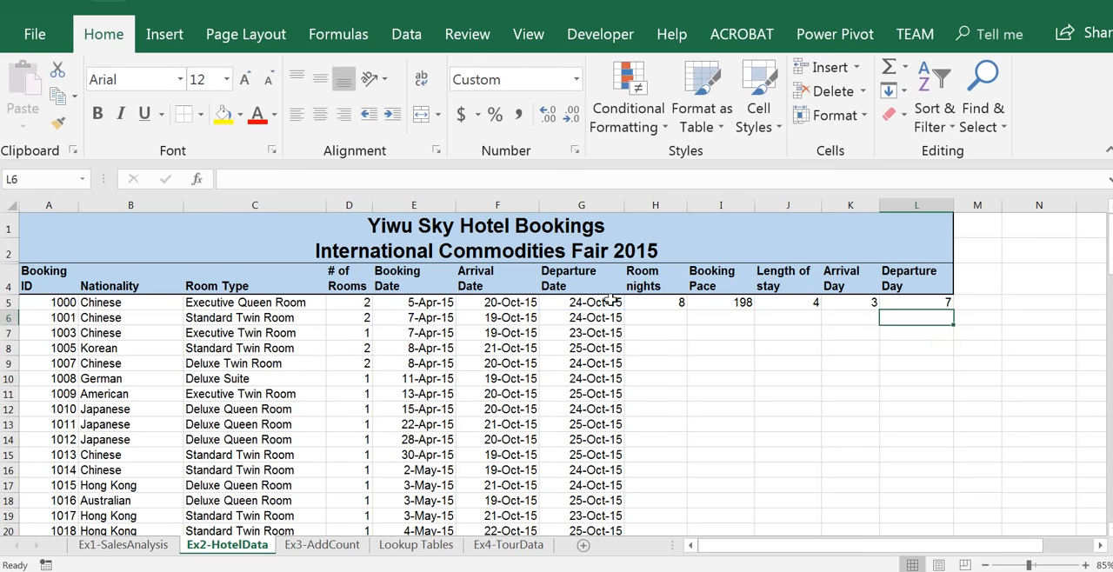
Apply the custom number format ddd to the Arrival Day and Departure Day cells K5:L5
left_click(861, 300)
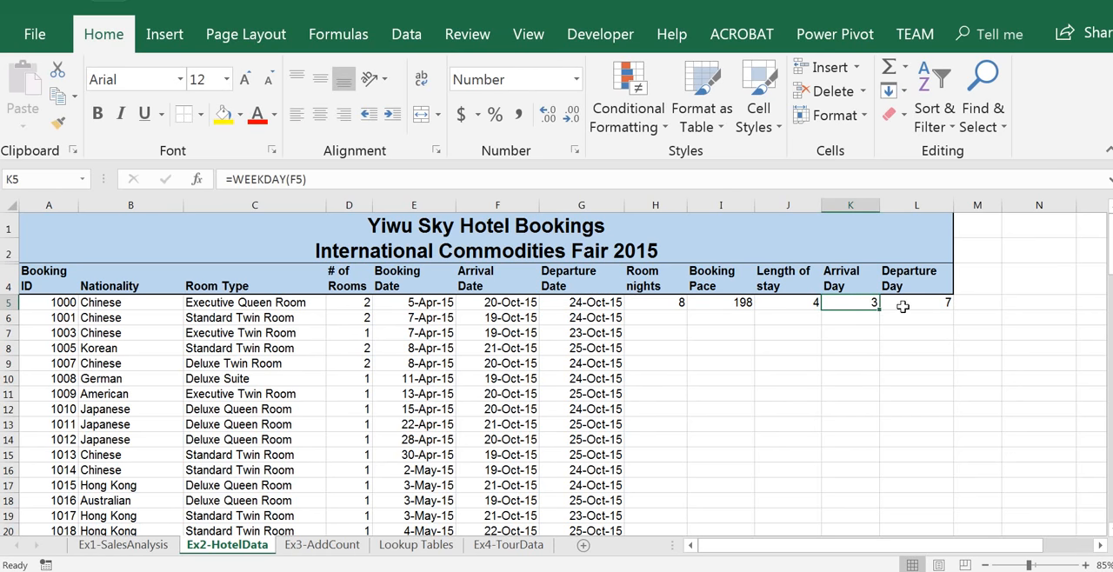
left_click(902, 306)
left_click(857, 303)
left_click_drag(850, 302, 906, 302)
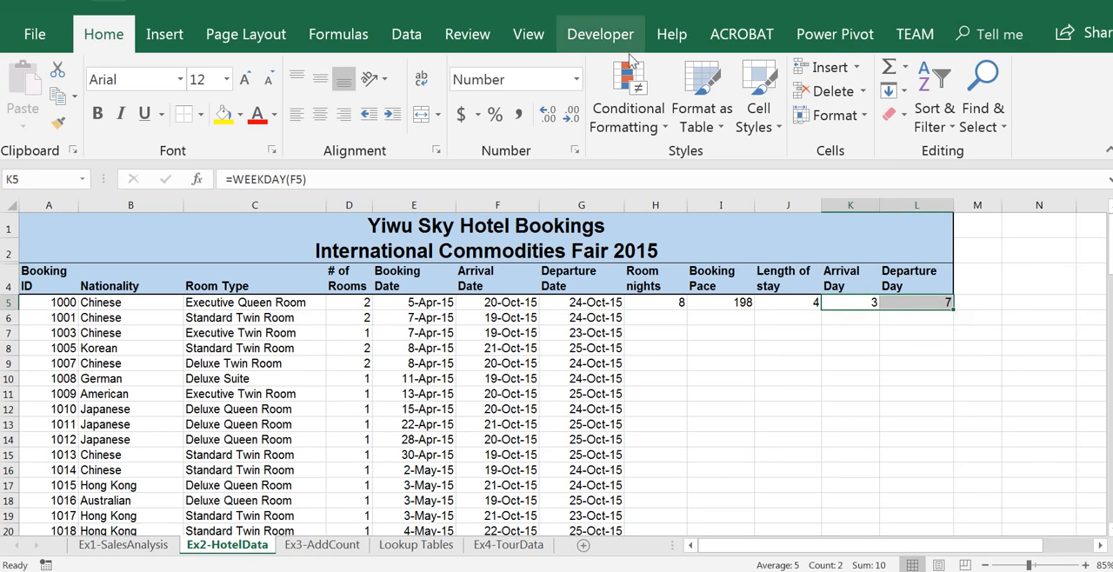
left_click(576, 83)
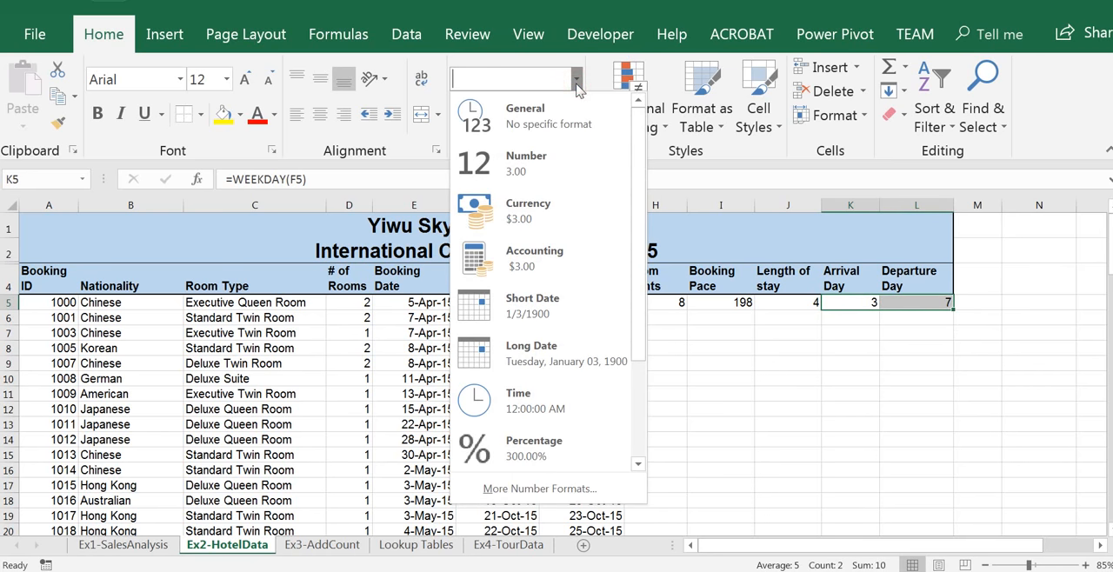
left_click(538, 488)
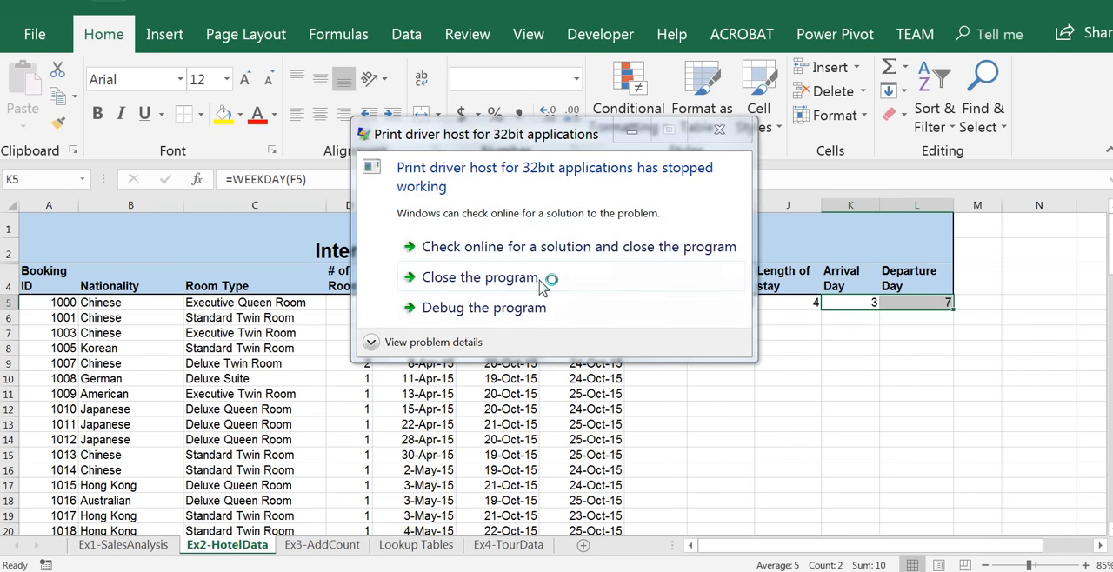
left_click(546, 278)
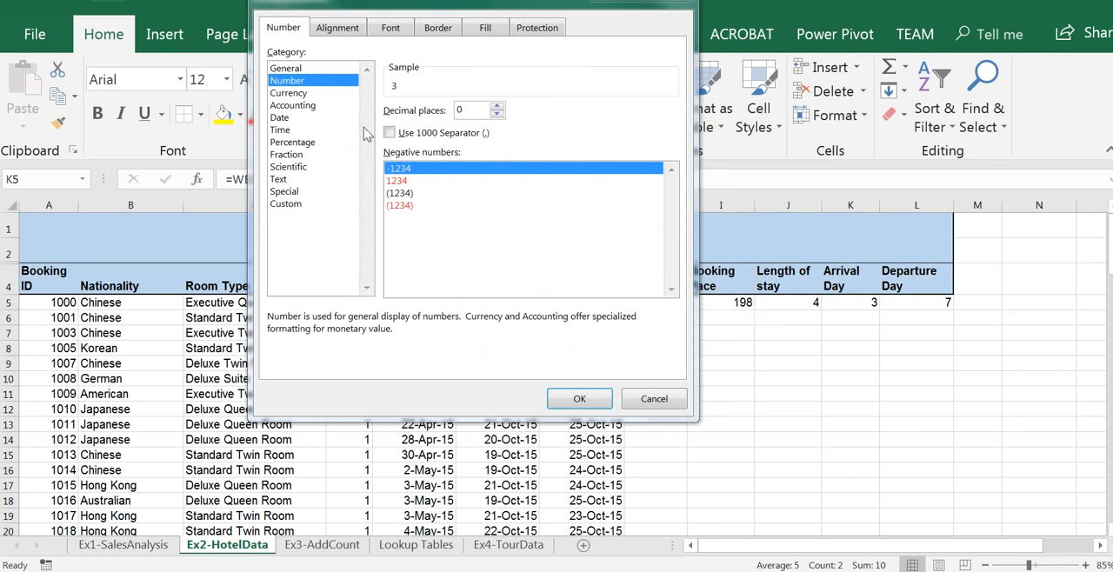
left_click(841, 308)
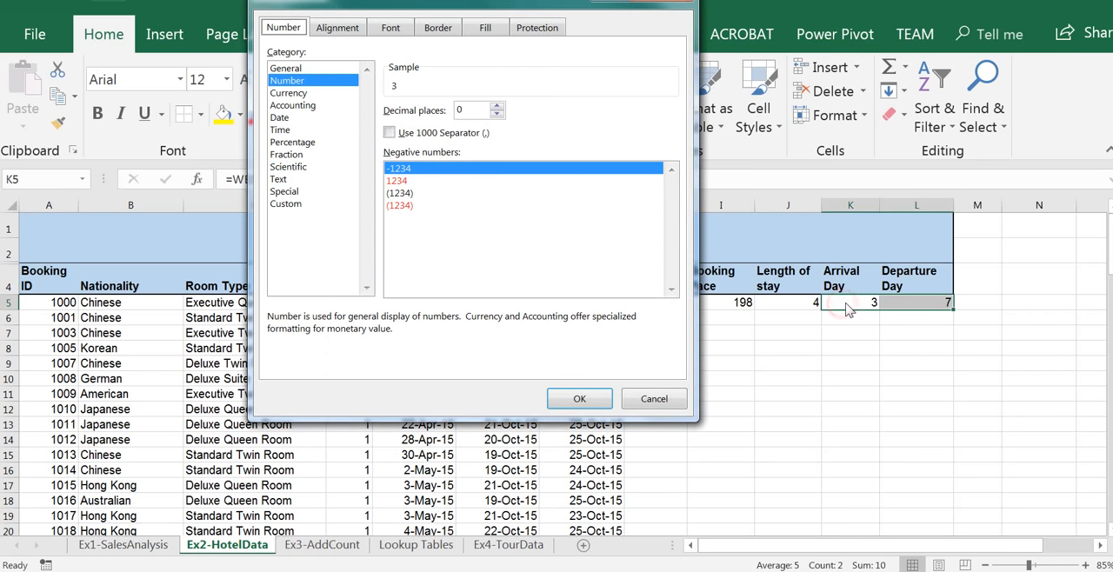
left_click(287, 203)
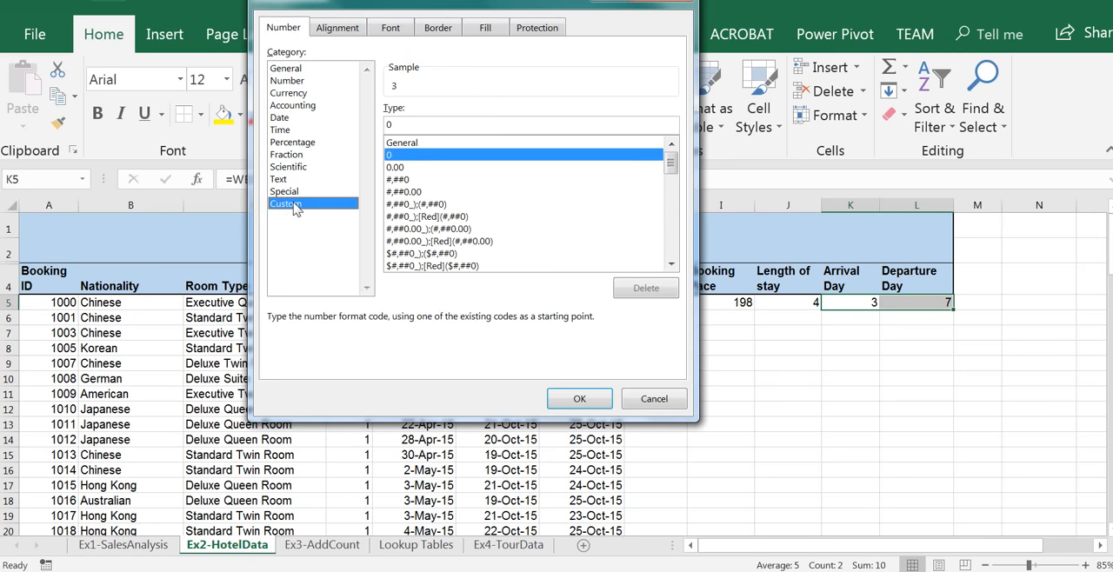
left_click_drag(671, 165, 671, 277)
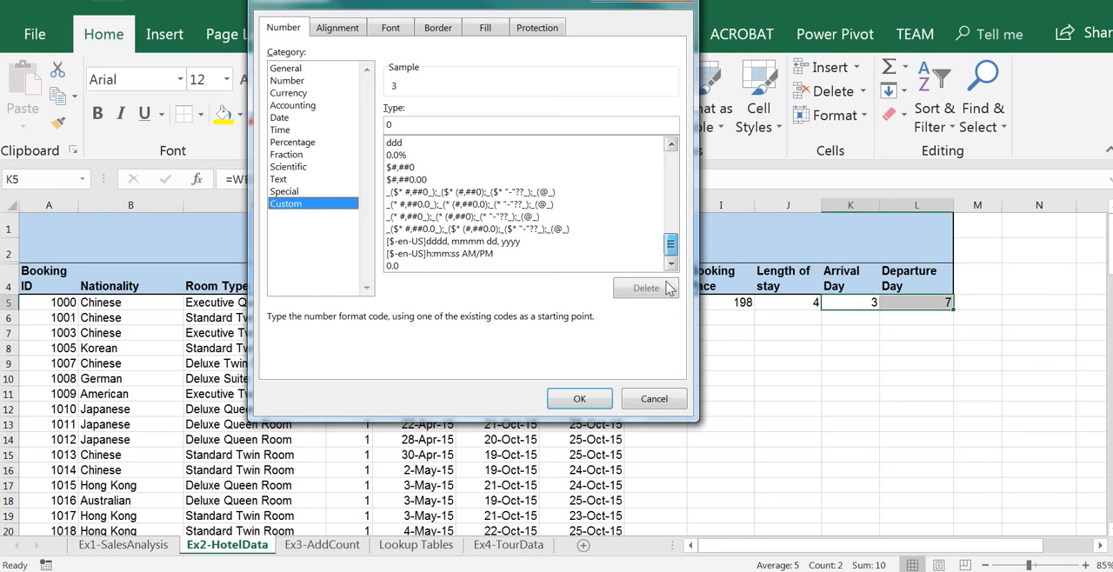
left_click(401, 143)
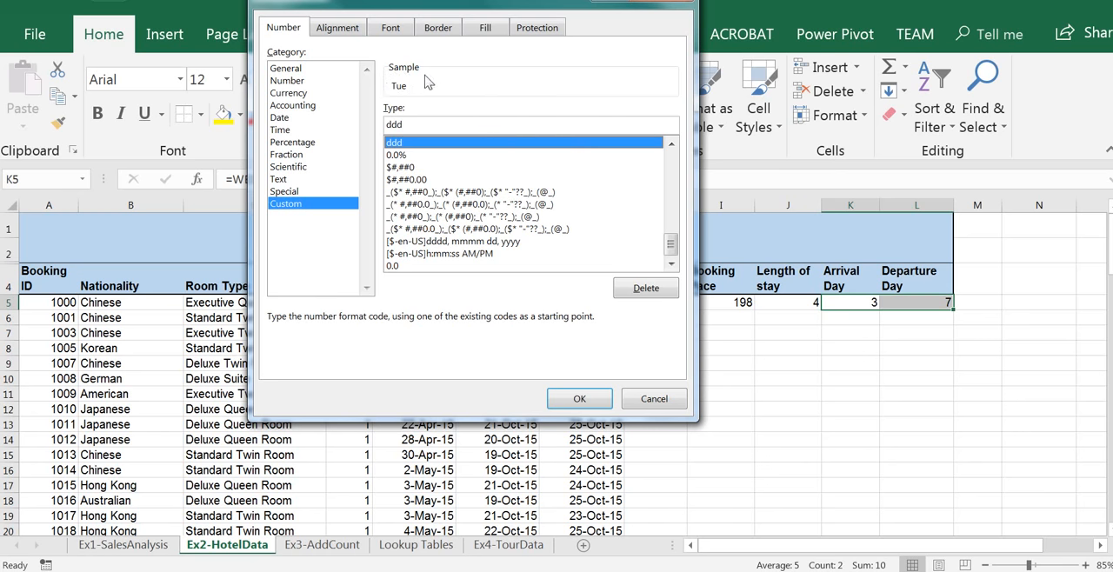
left_click(585, 399)
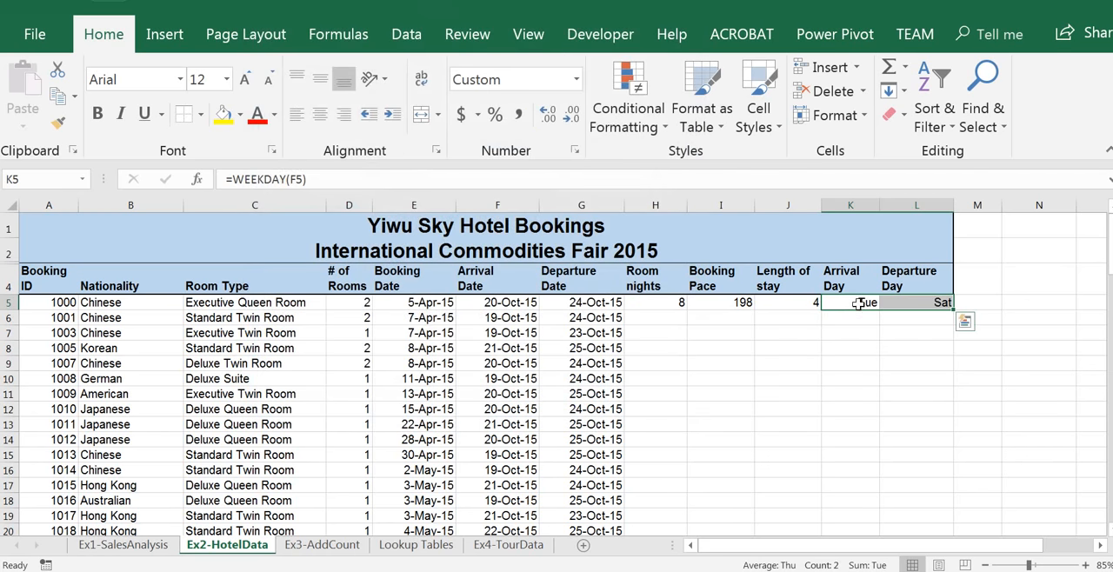
Review the first booking's calculated cells and their formulas from Room nights to Departure Day
left_click(860, 306)
left_click(928, 302)
left_click(872, 305)
left_click(909, 305)
left_click(858, 303)
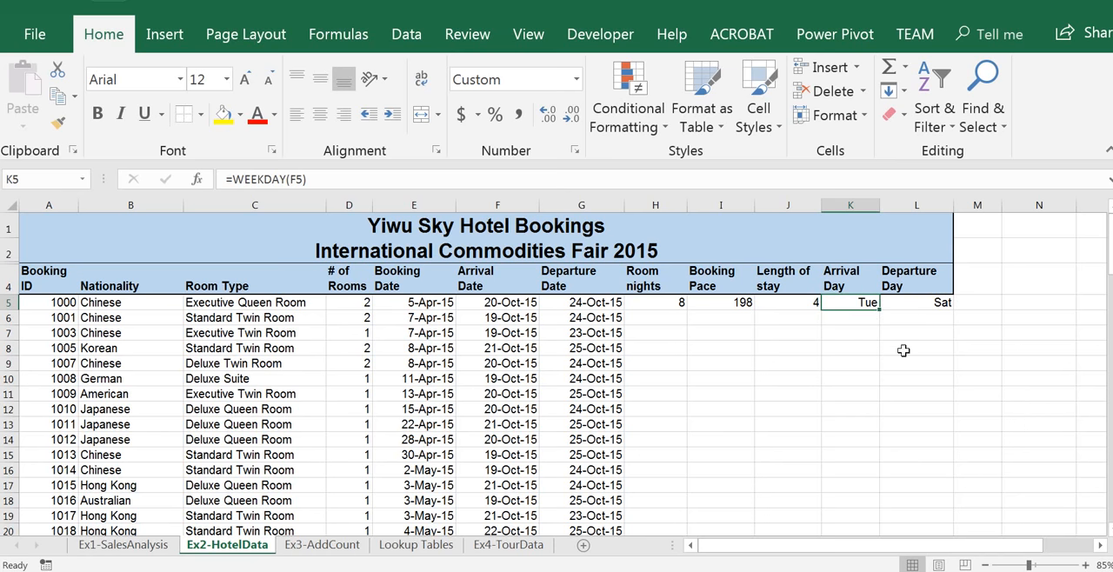
left_click_drag(653, 301, 893, 301)
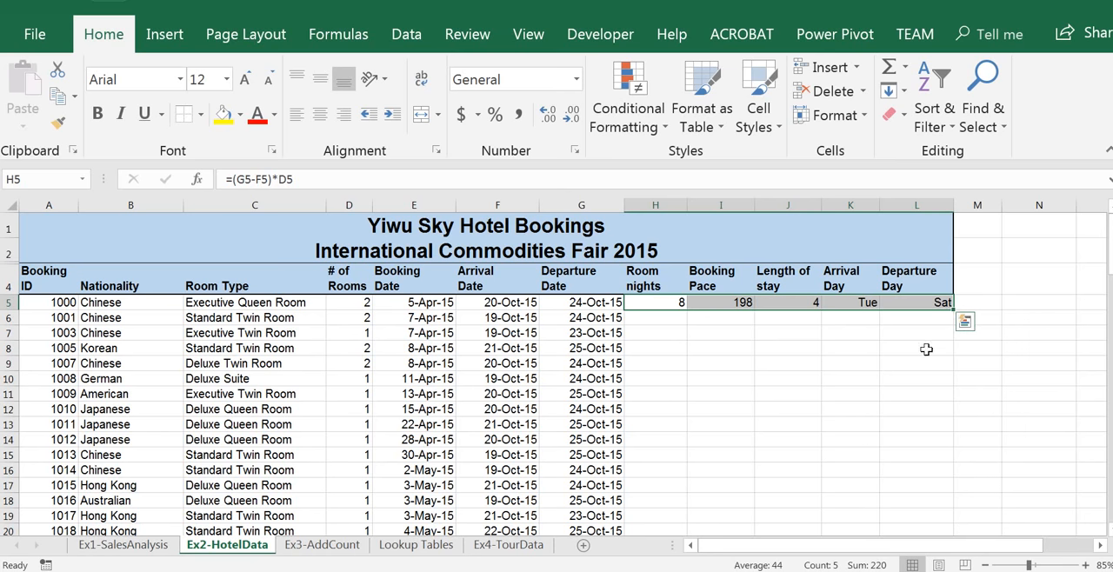
left_click(730, 304)
left_click(813, 302)
type("=G5-F5")
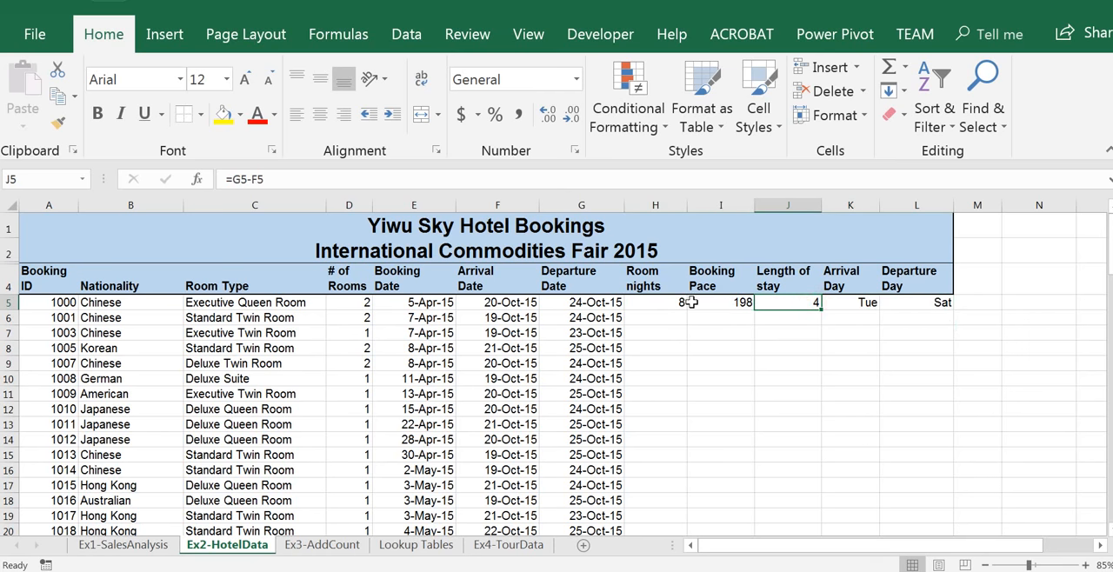
Fill the formulas in H5:L5 down through all the remaining bookings, and return to H5
left_click_drag(668, 302, 919, 303)
left_click_drag(673, 303, 908, 315)
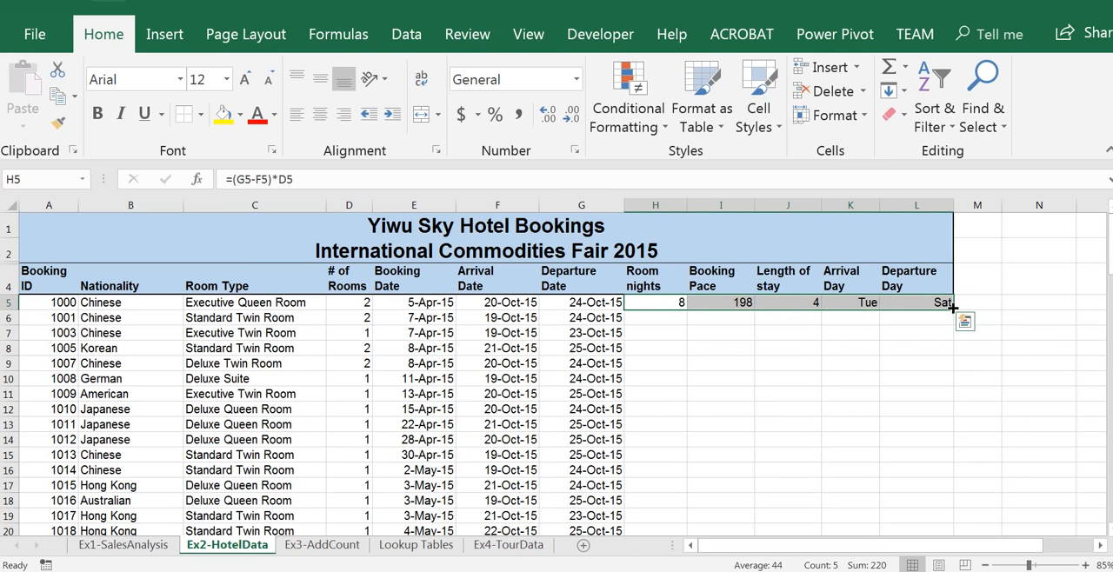
left_click_drag(955, 310, 967, 567)
left_click_drag(956, 552, 945, 485)
left_click_drag(1110, 461, 1110, 229)
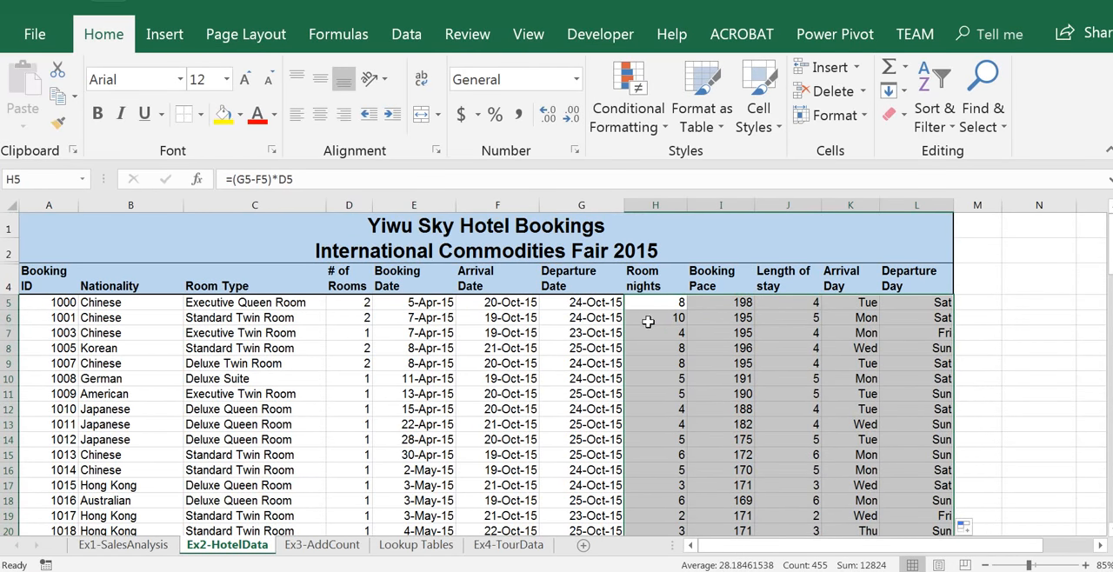
left_click(650, 308)
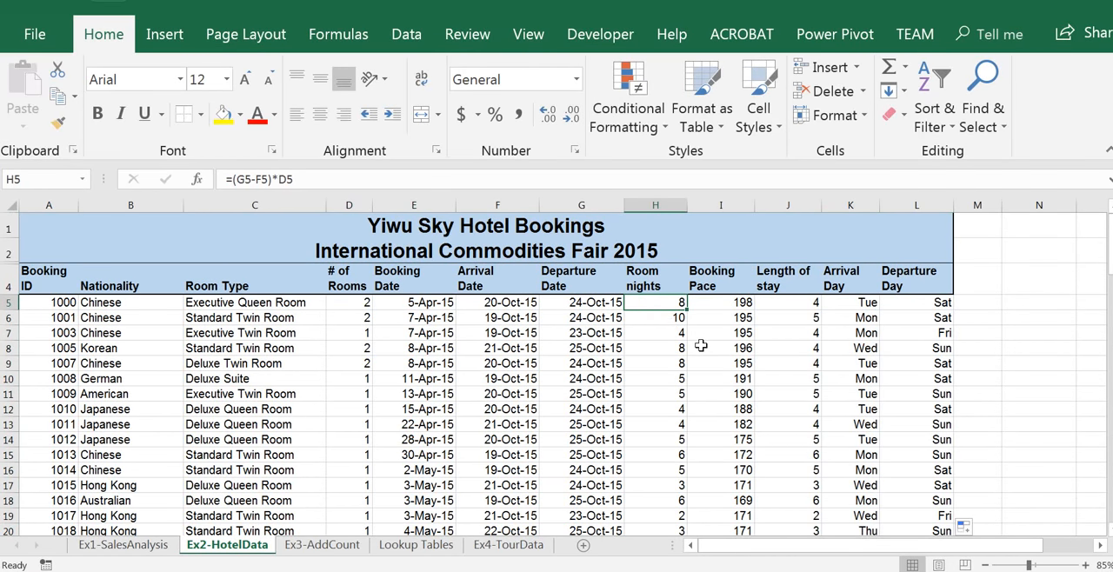